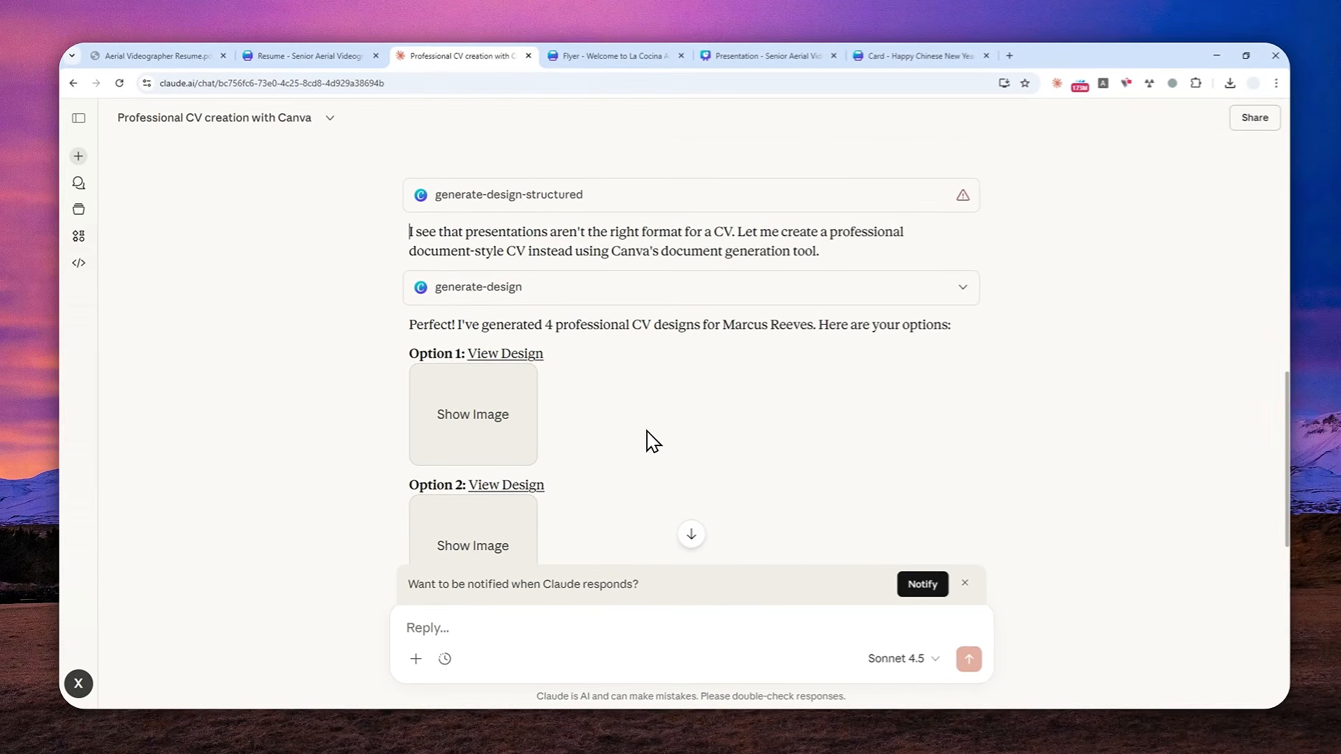
- Look through the four generated CV design options in the Claude chat
{"action": "scroll", "coordinate": [615, 398], "scroll_direction": "down", "scroll_amount": 2}
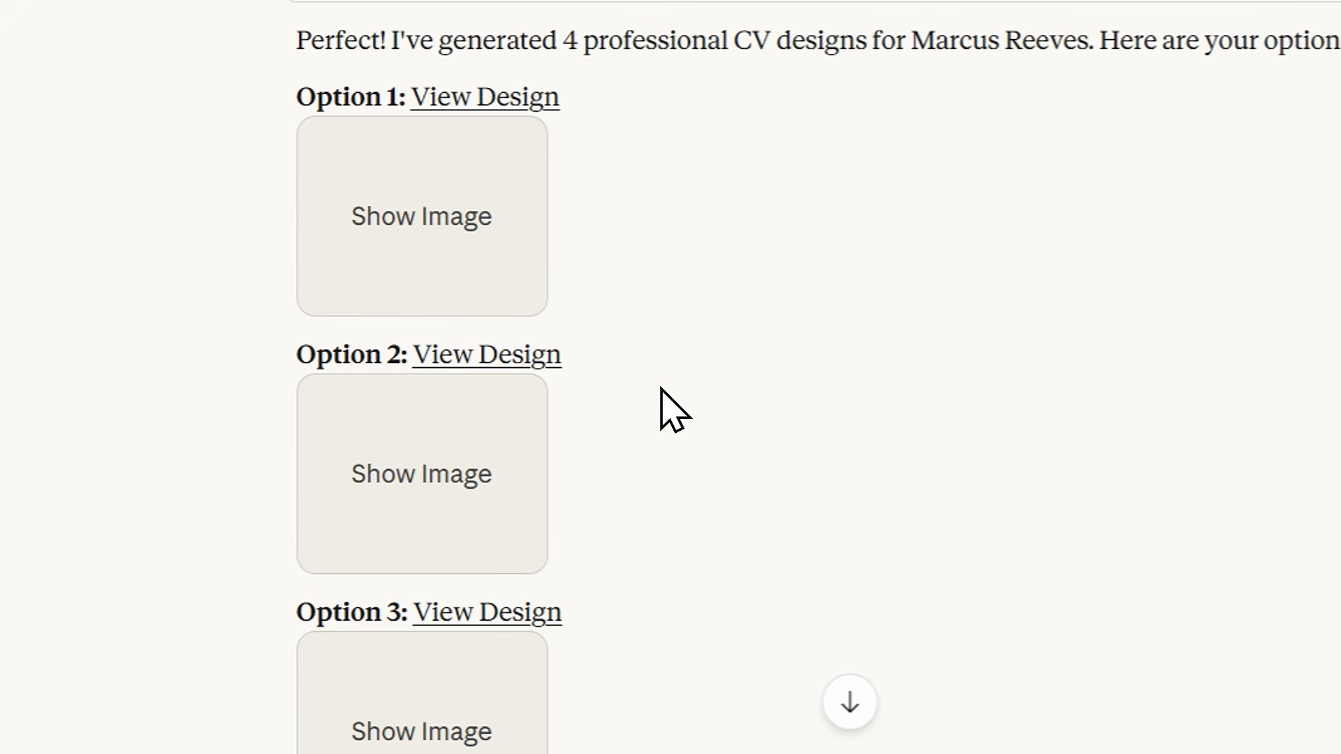
{"action": "scroll", "coordinate": [654, 365], "scroll_direction": "down", "scroll_amount": 3}
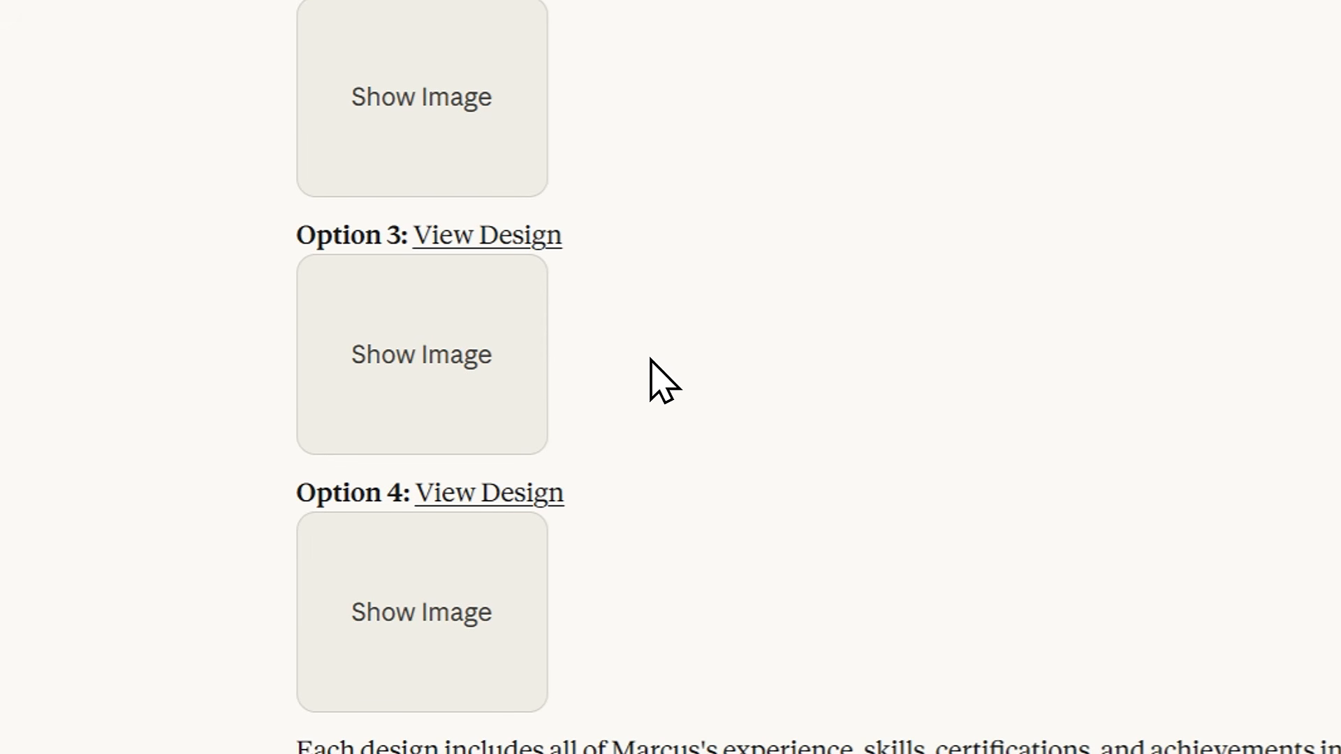
{"action": "scroll", "coordinate": [663, 379], "scroll_direction": "down", "scroll_amount": 2}
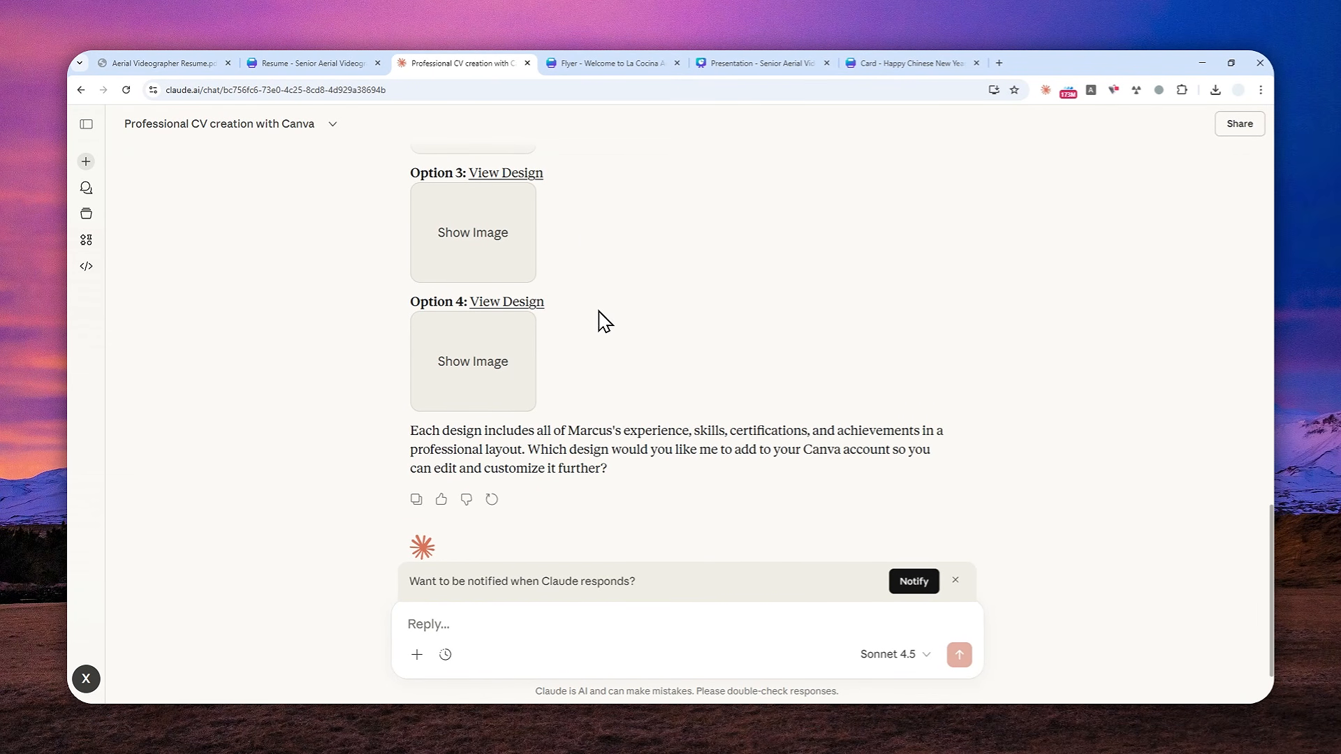
- View the La Cocina Auténtica flyer, several slides of the Senior Aerial Videographer presentation and the Happy Chinese New Year card in Canva
{"action": "left_click", "coordinate": [607, 64]}
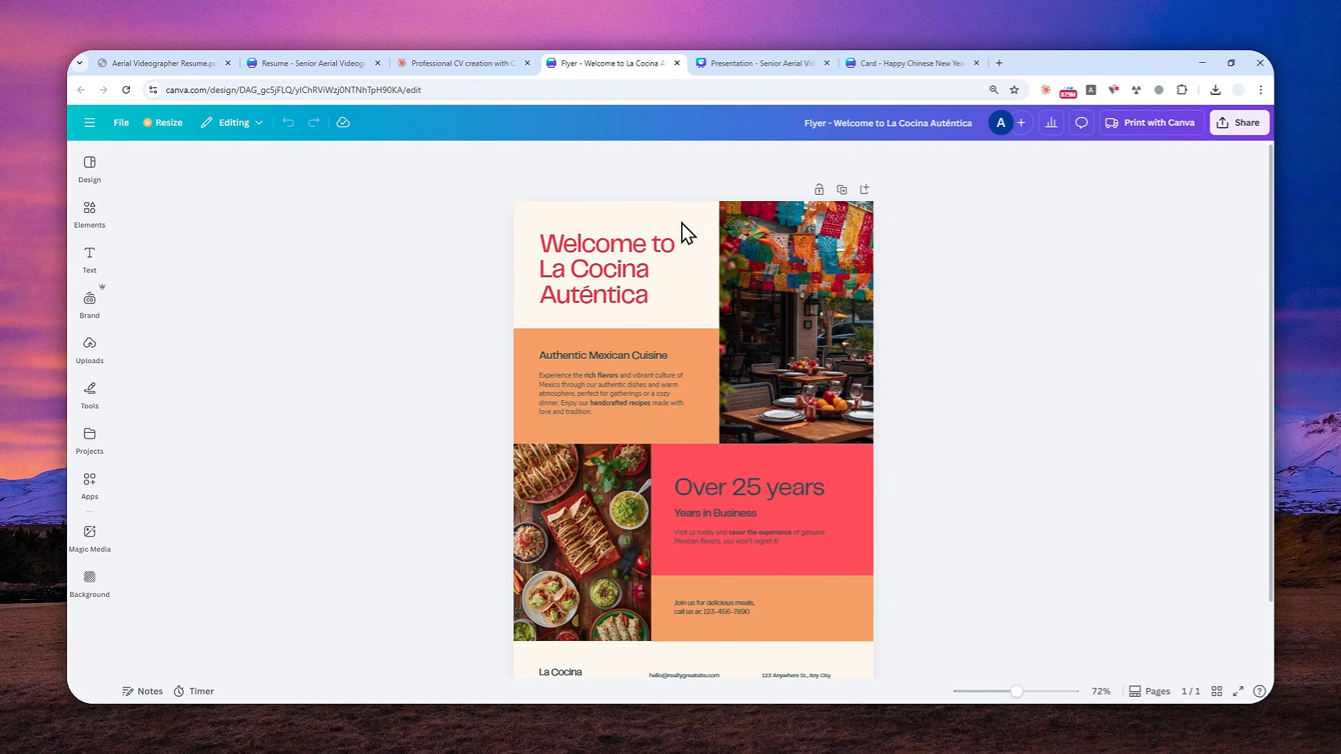
{"action": "left_click", "coordinate": [739, 59]}
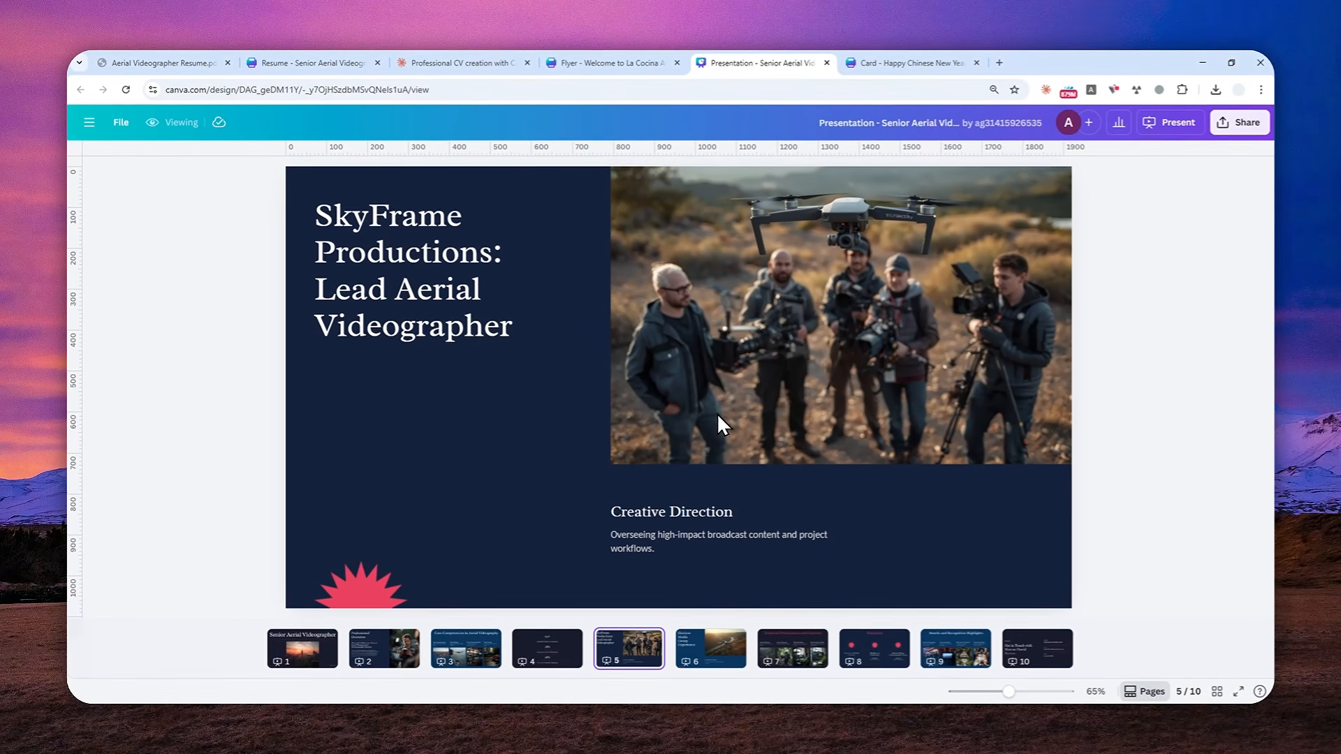
{"action": "key", "text": "Right"}
{"action": "key", "text": "Left"}
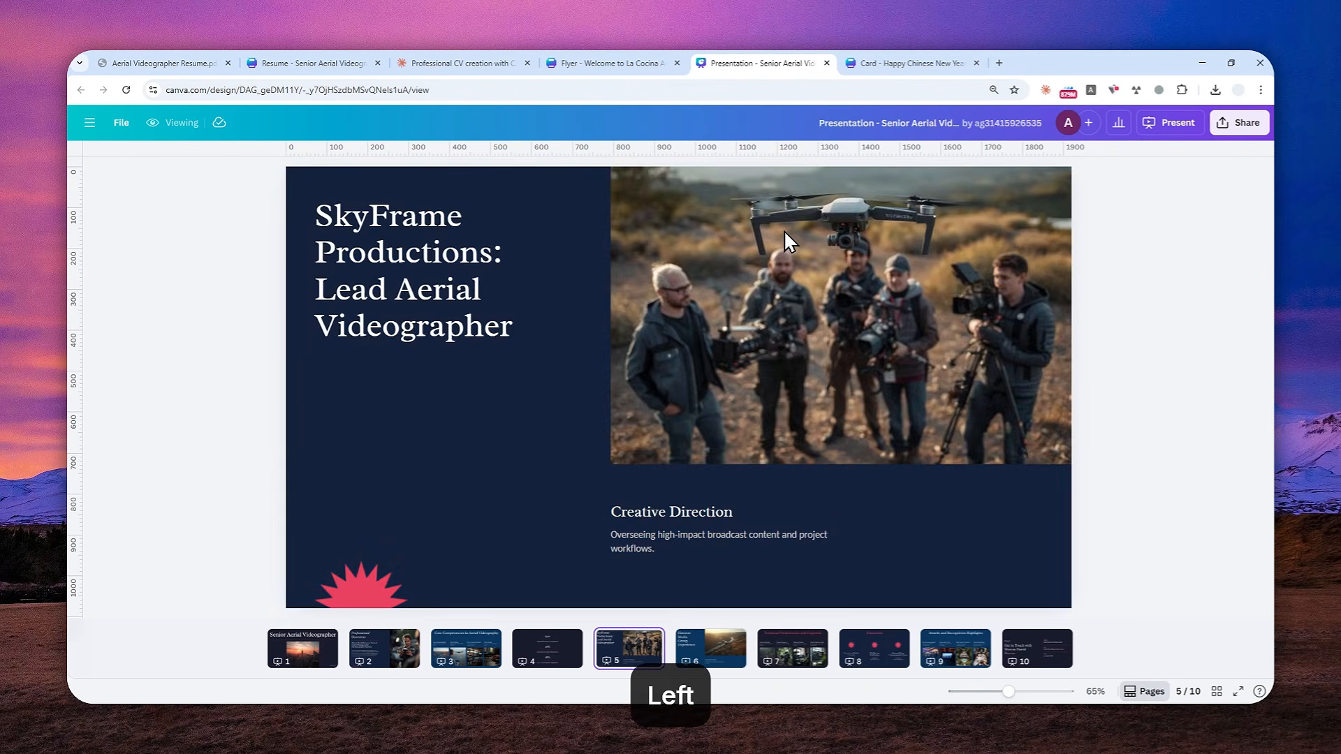
{"action": "key", "text": "Left"}
{"action": "key", "text": "Left"}
{"action": "key", "text": "Left"}
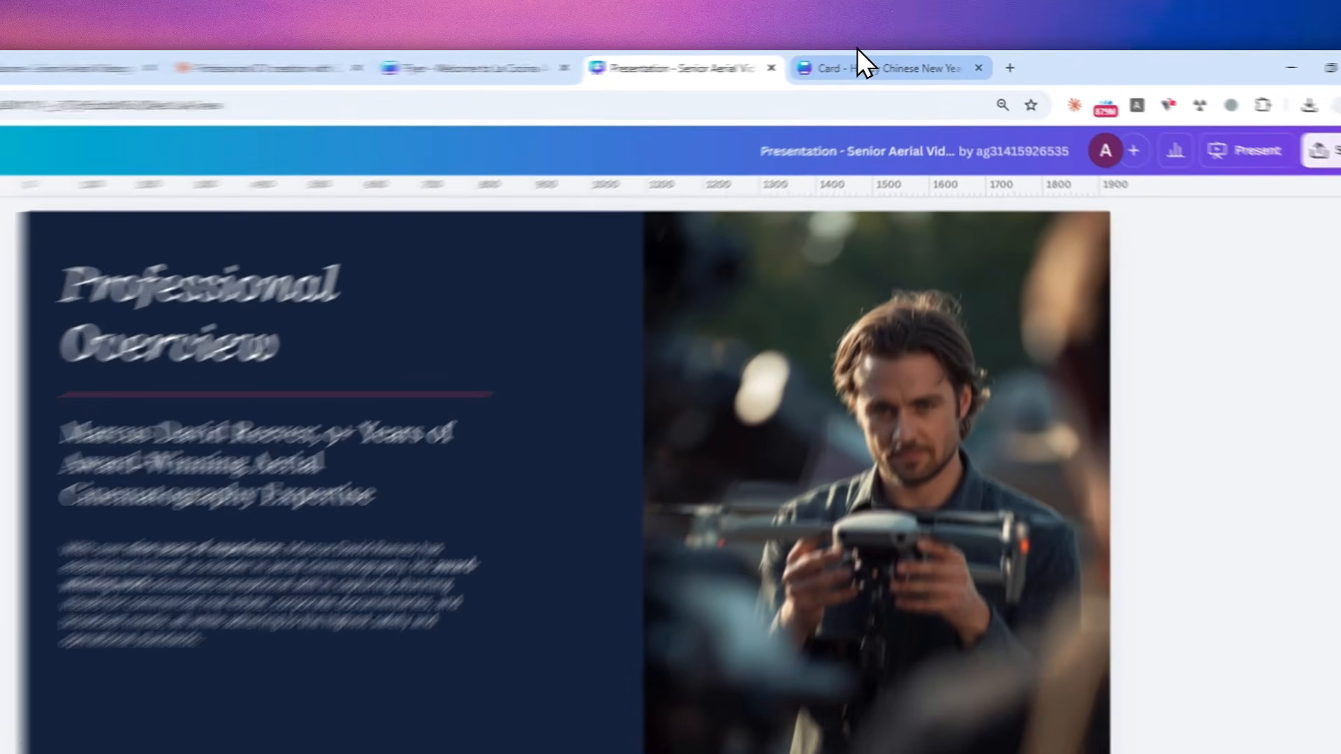
{"action": "left_click", "coordinate": [894, 57]}
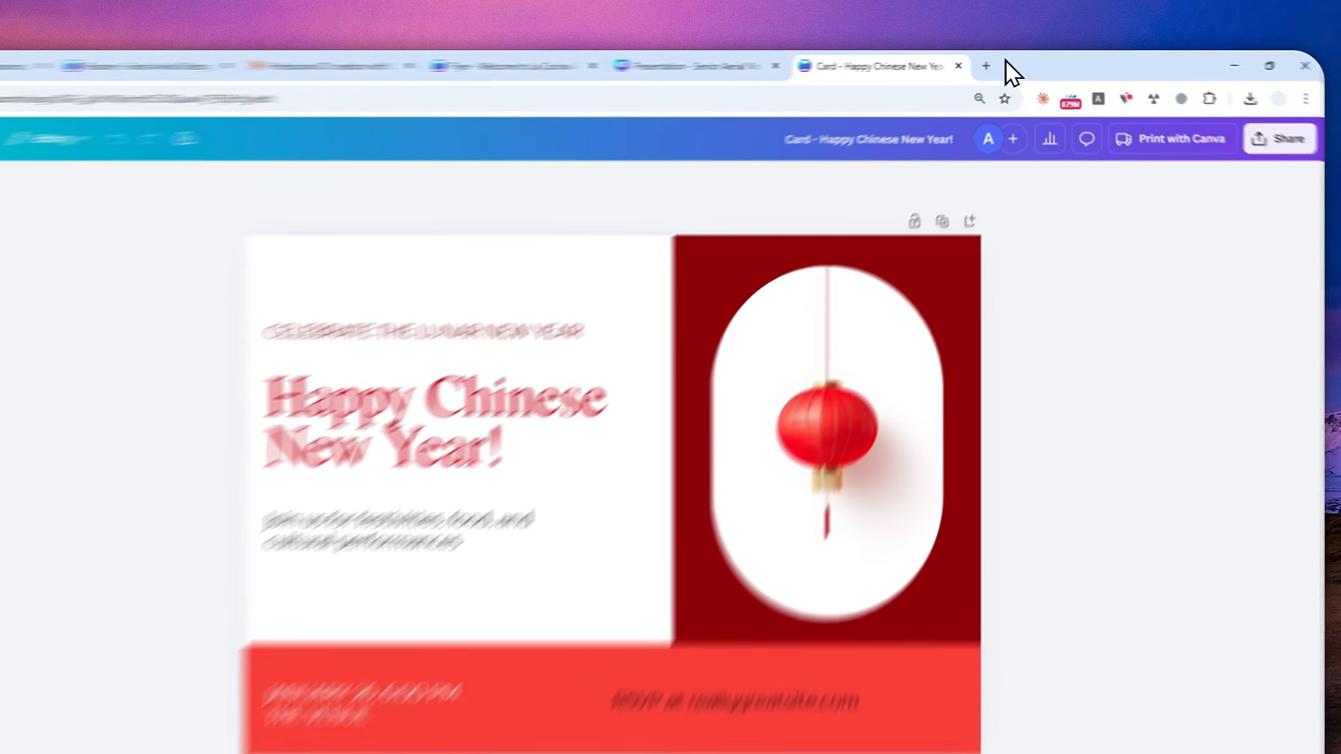
- Load claude.ai in a new browser tab and bring up the account's plan upgrade page
{"action": "left_click", "coordinate": [998, 63]}
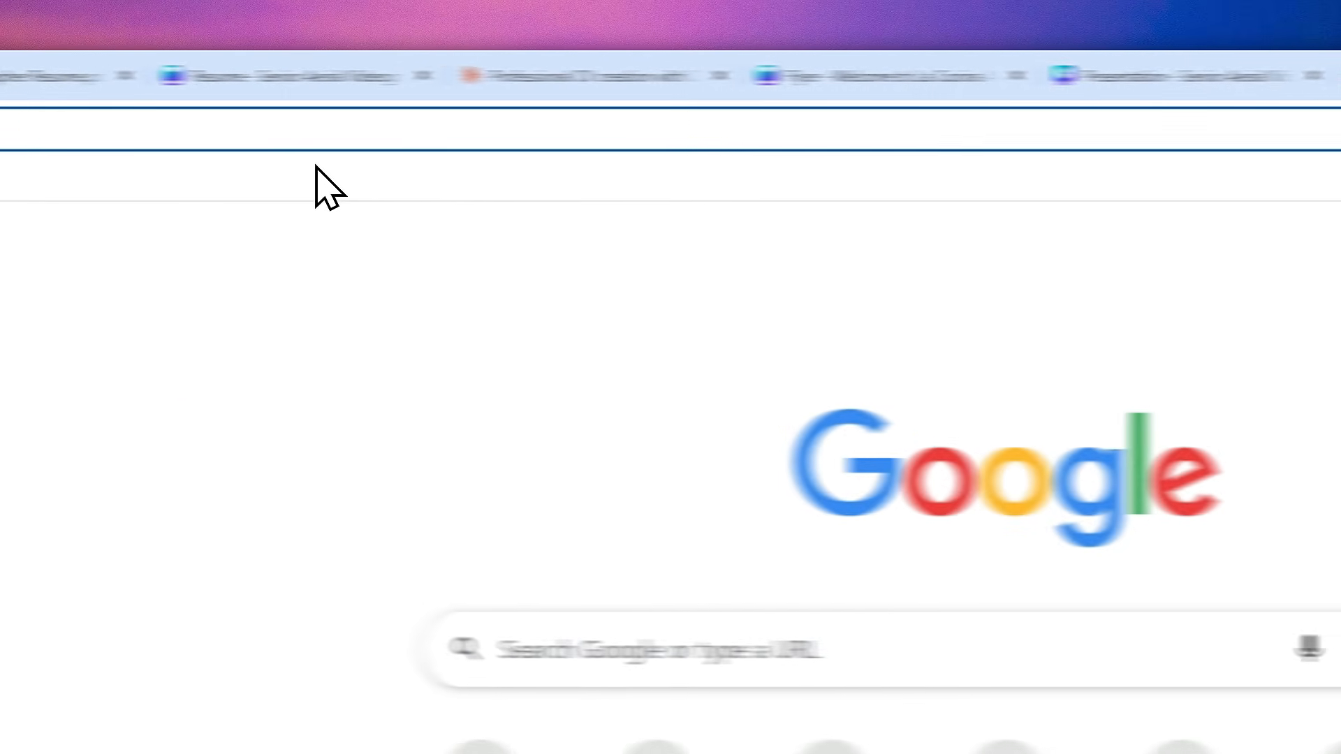
{"action": "type", "text": "claude.ai"}
{"action": "key", "text": "Return"}
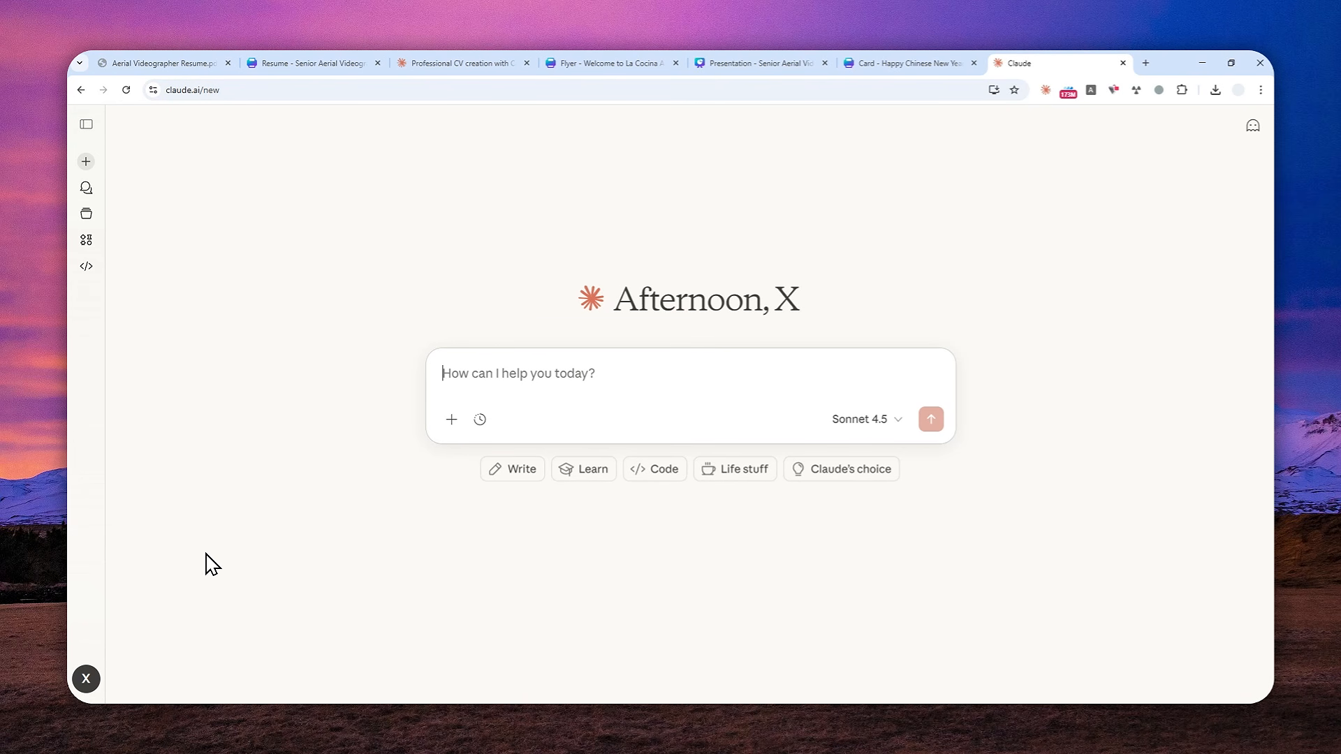
{"action": "left_click", "coordinate": [96, 680]}
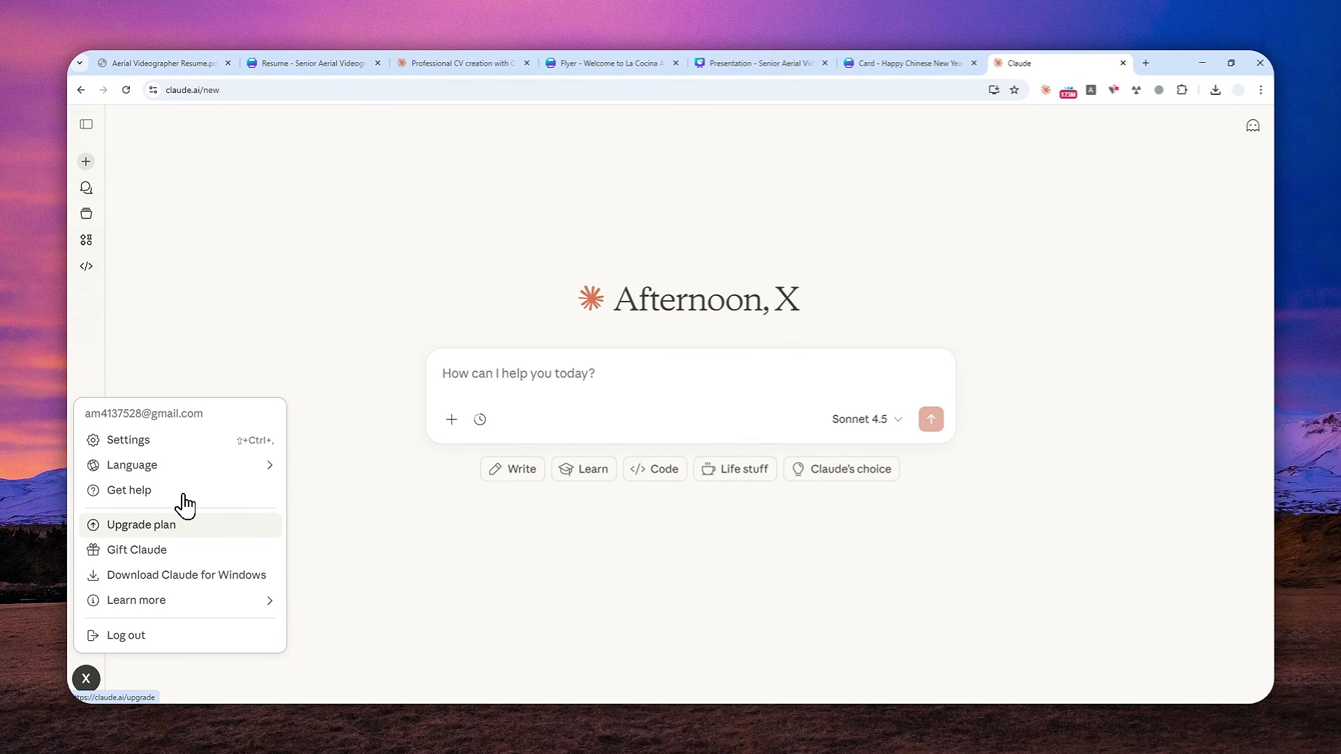
{"action": "left_click", "coordinate": [177, 525]}
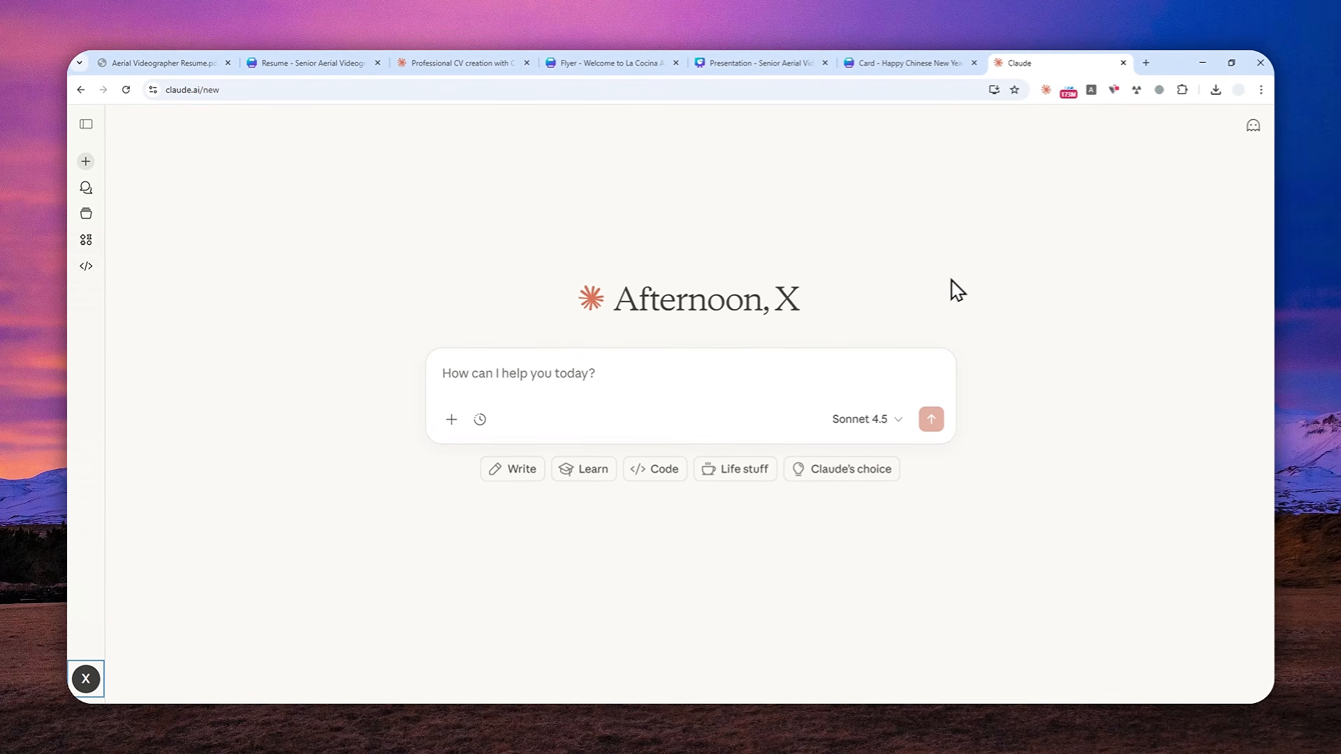
- Load the Canva home page in another new browser tab
{"action": "left_click", "coordinate": [1145, 62]}
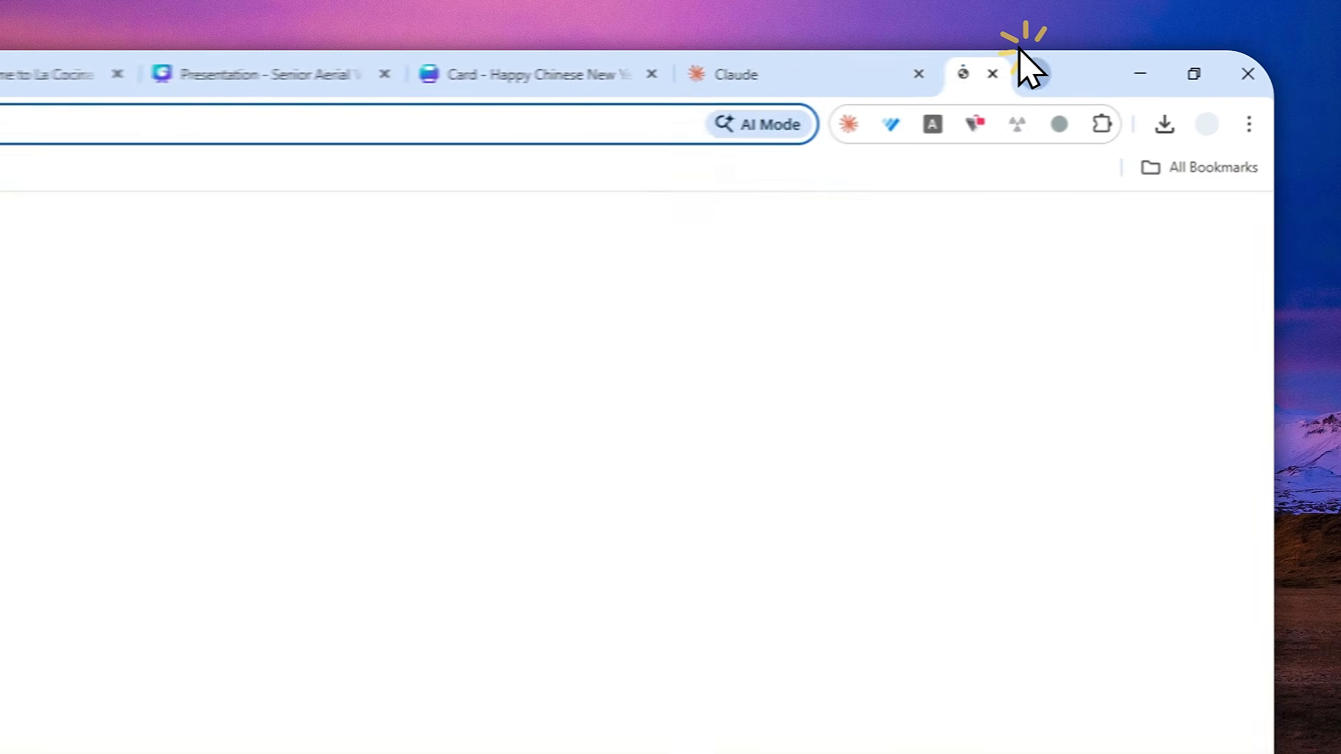
{"action": "type", "text": "canv"}
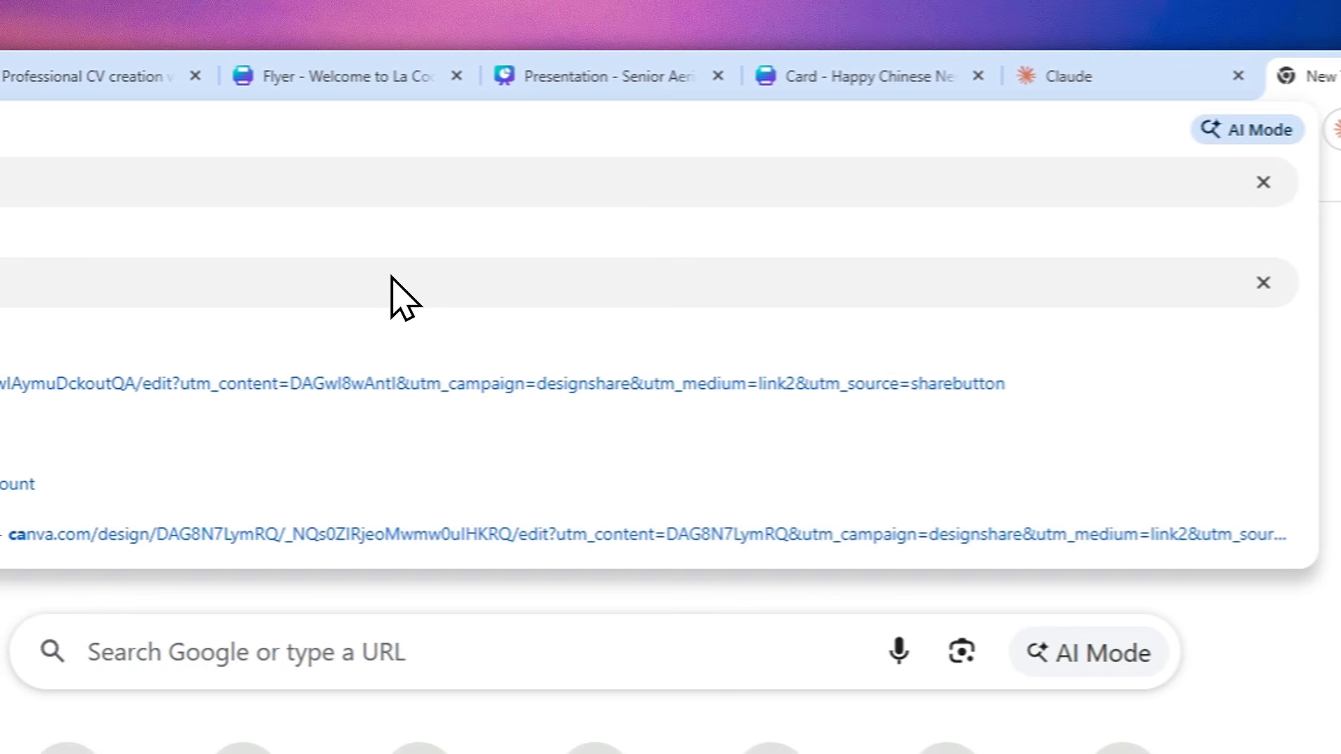
{"action": "key", "text": "Return"}
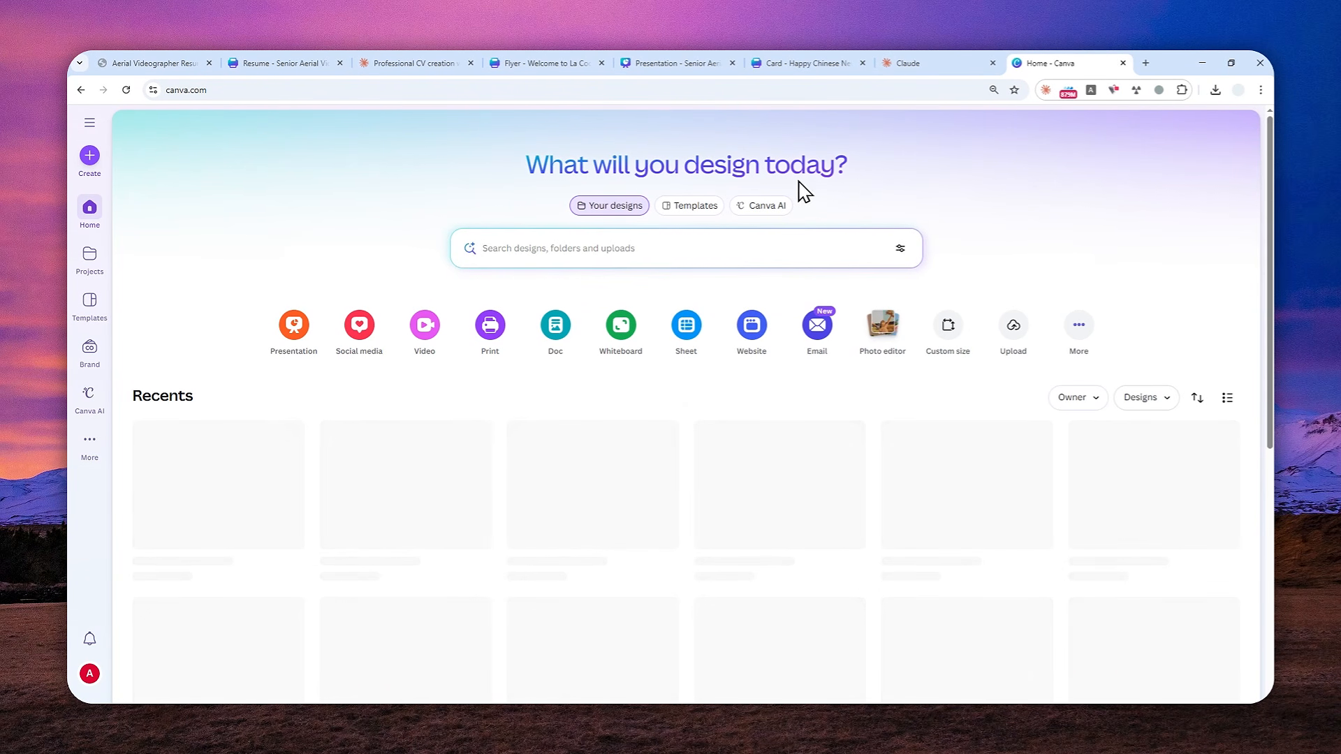
- Return to Claude and leave the billing settings for a new chat
{"action": "left_click", "coordinate": [931, 59]}
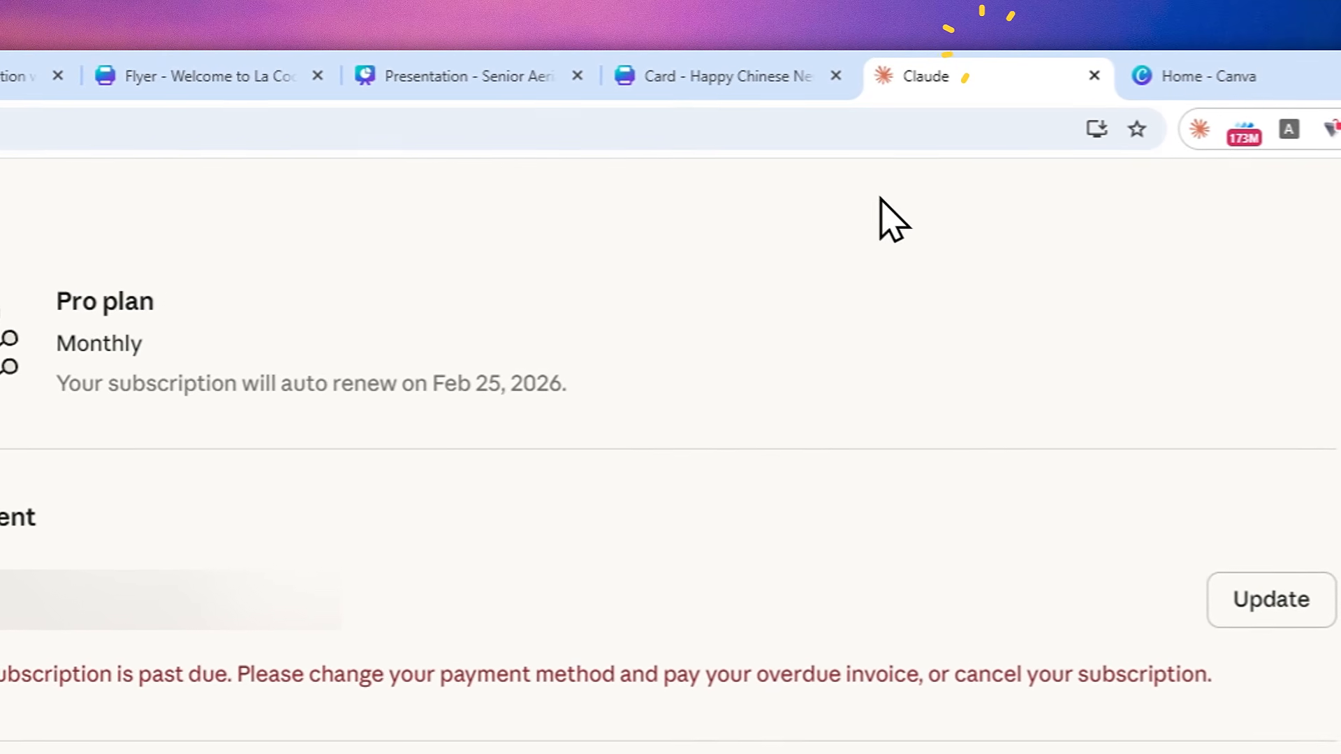
{"action": "left_click", "coordinate": [85, 130]}
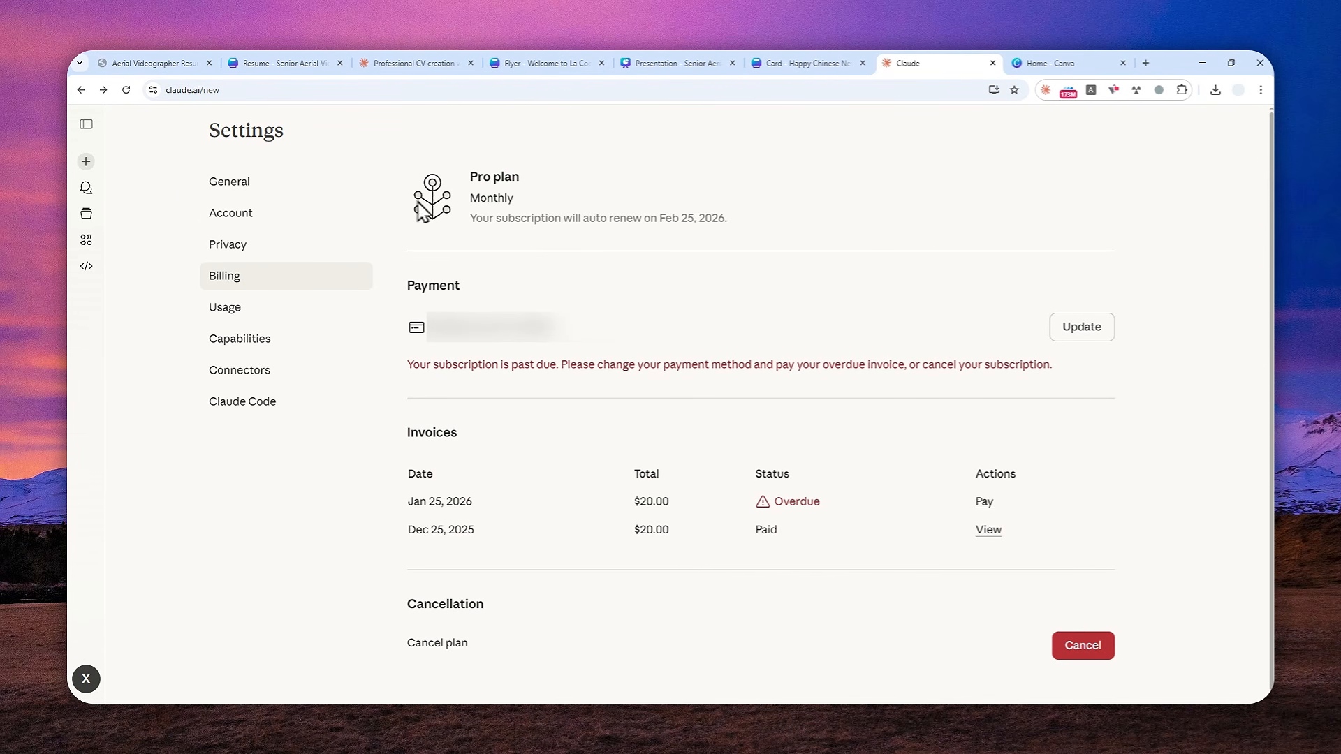
{"action": "left_click", "coordinate": [86, 161]}
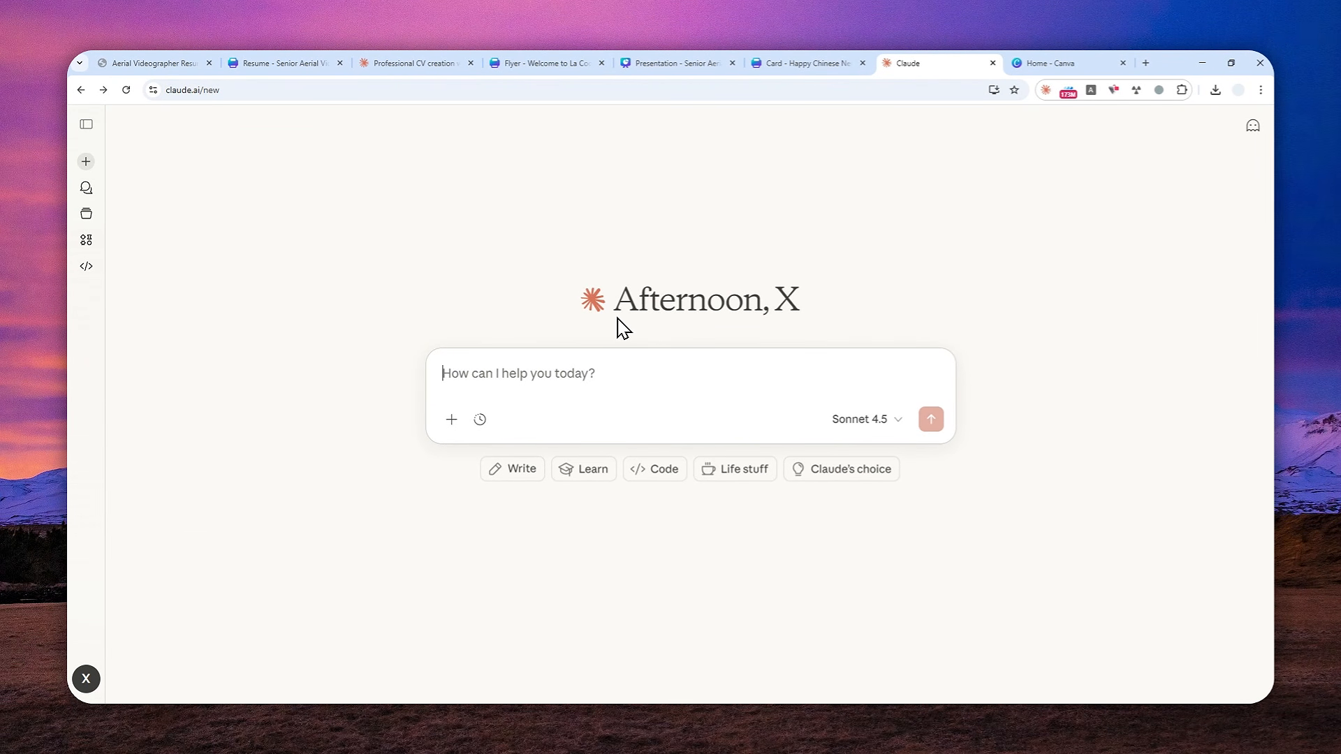
- Go to Claude's connector settings from the new chat and browse the available connectors
{"action": "left_click", "coordinate": [453, 418]}
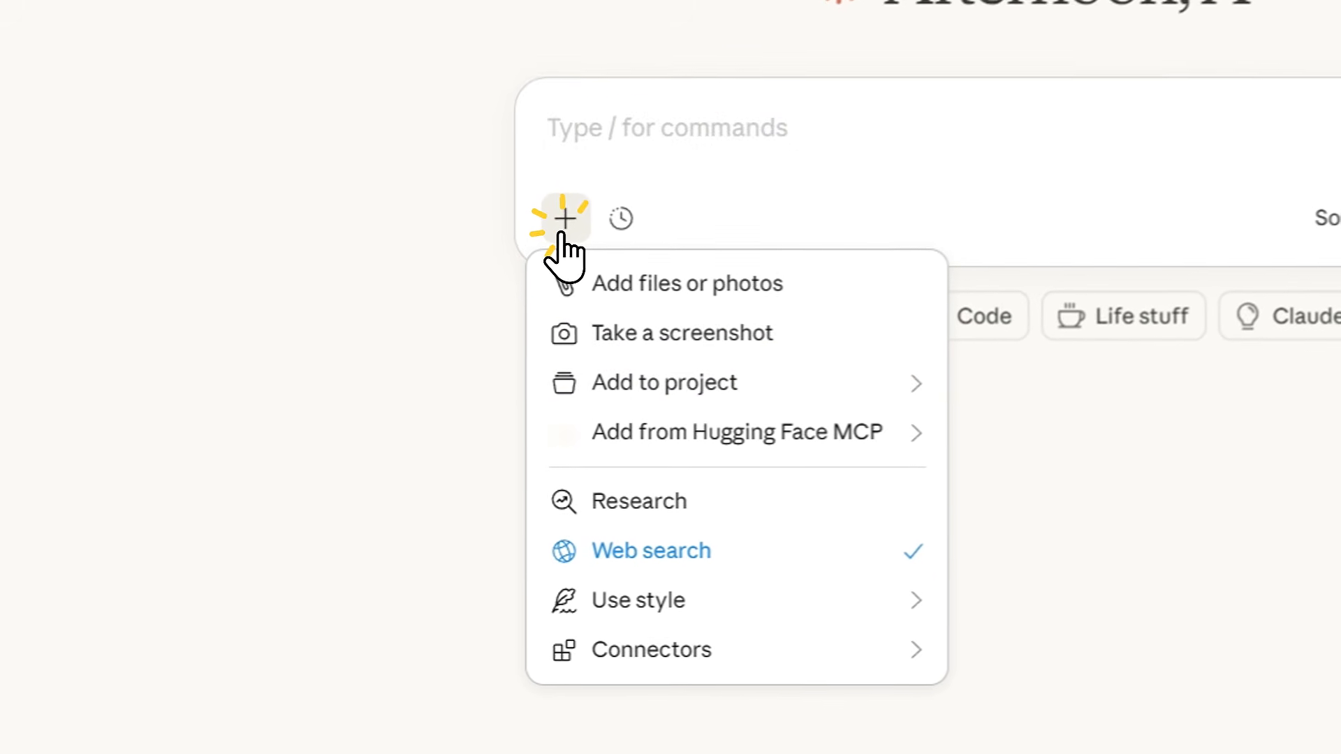
{"action": "mouse_move", "coordinate": [422, 591]}
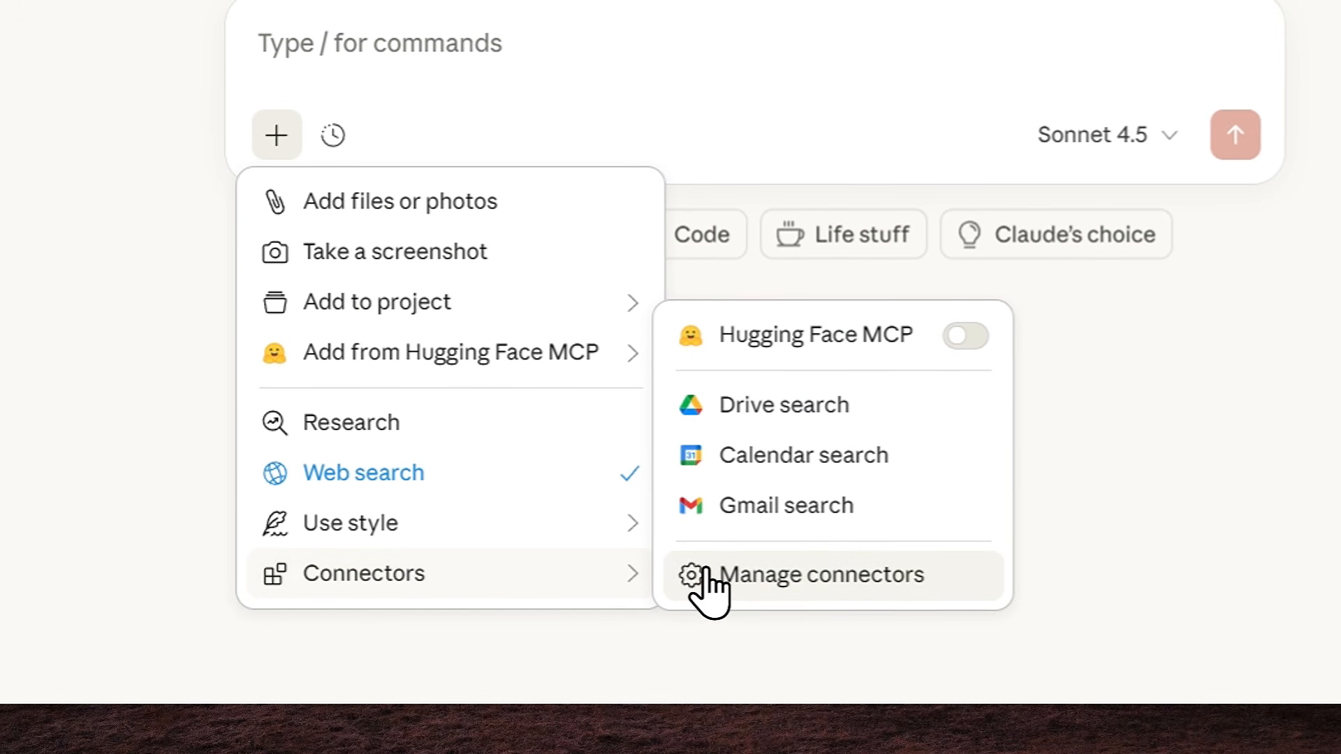
{"action": "left_click", "coordinate": [831, 574]}
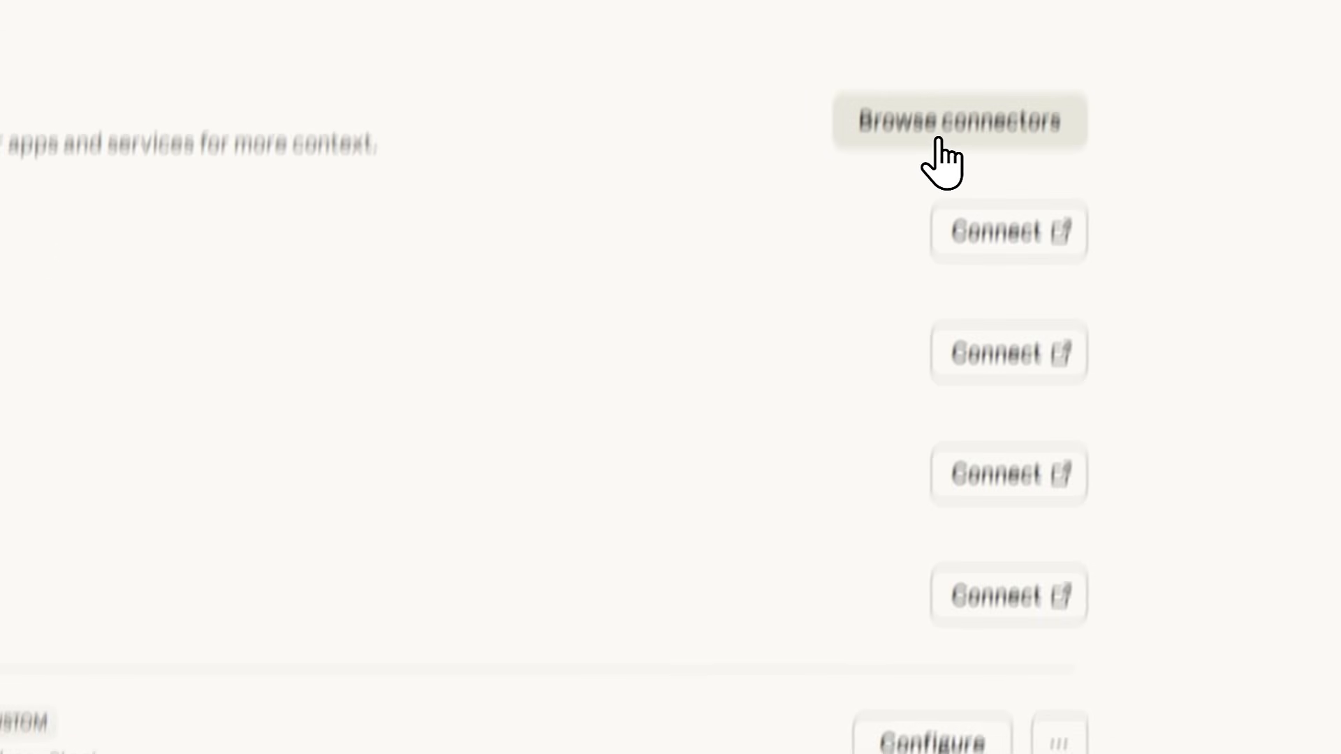
{"action": "left_click", "coordinate": [957, 108]}
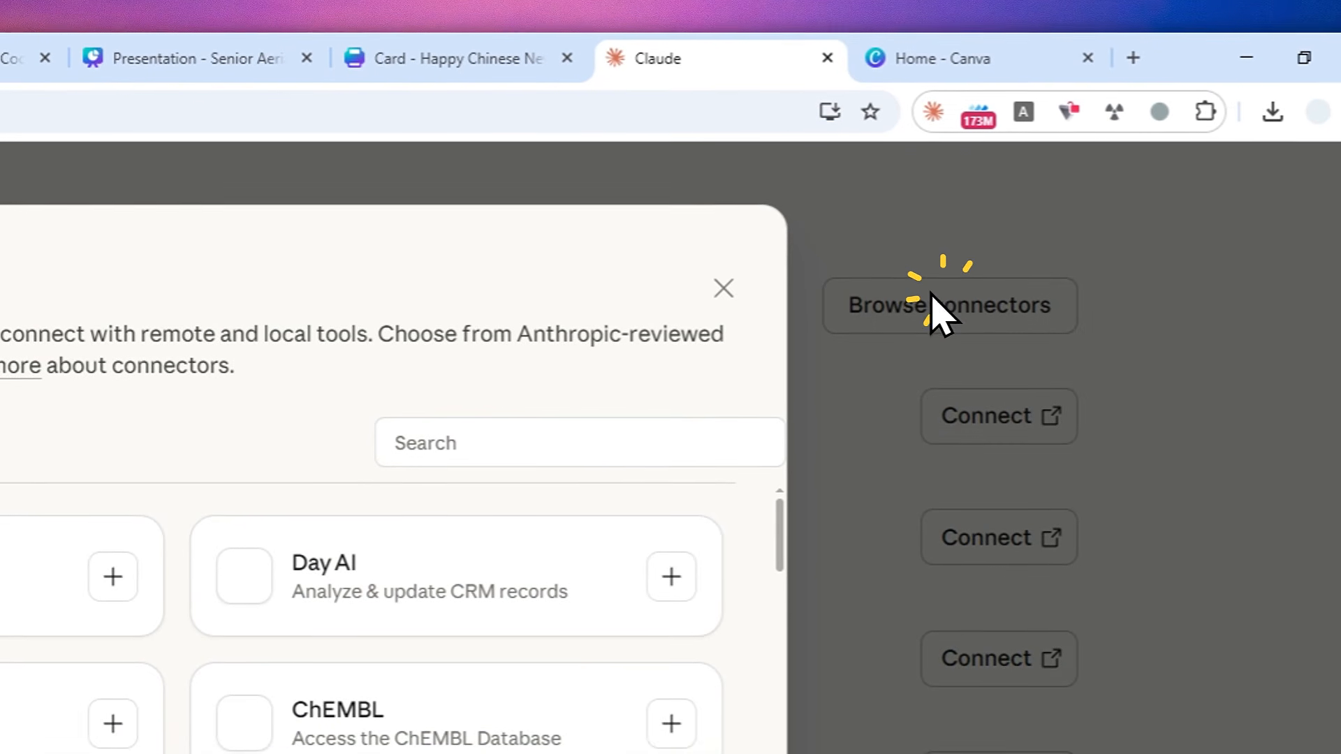
- Find the Canva connector, add it to Claude and allow it access to the Canva account
{"action": "left_click", "coordinate": [520, 452]}
{"action": "type", "text": "Canva"}
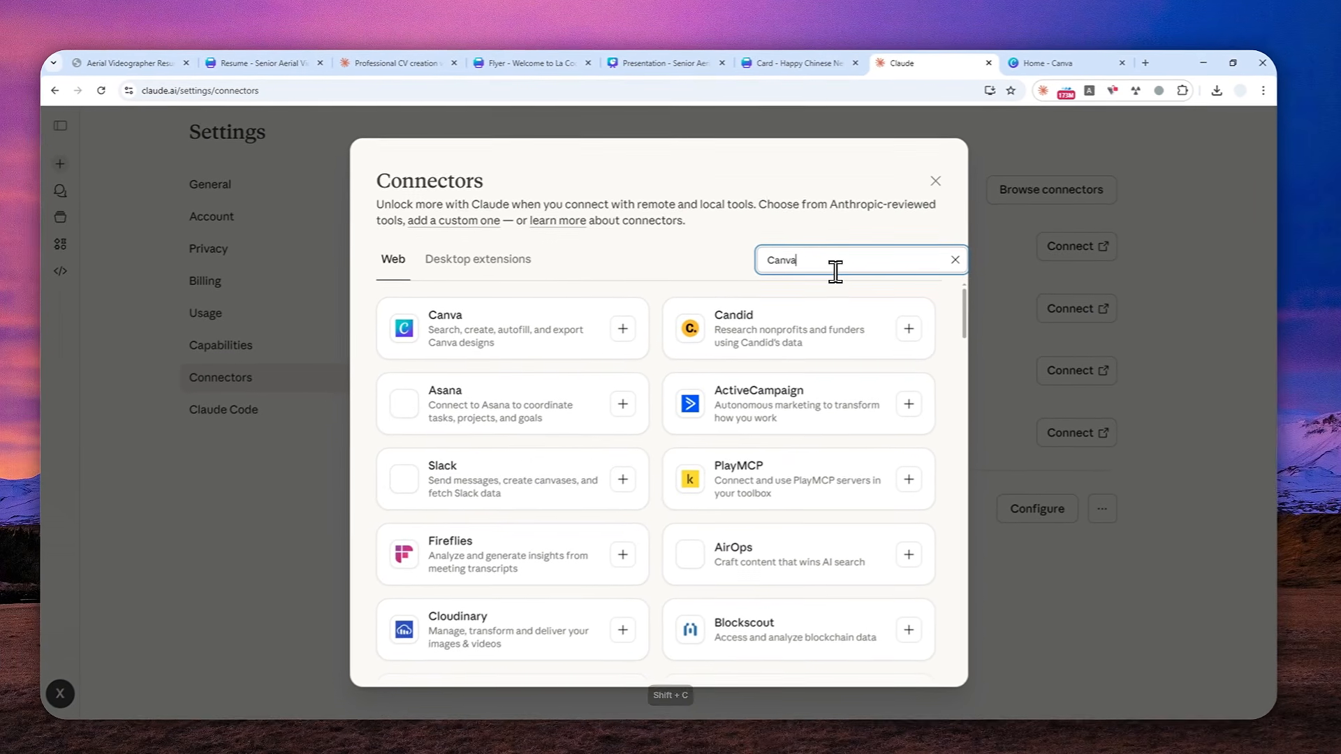
{"action": "left_click", "coordinate": [635, 323]}
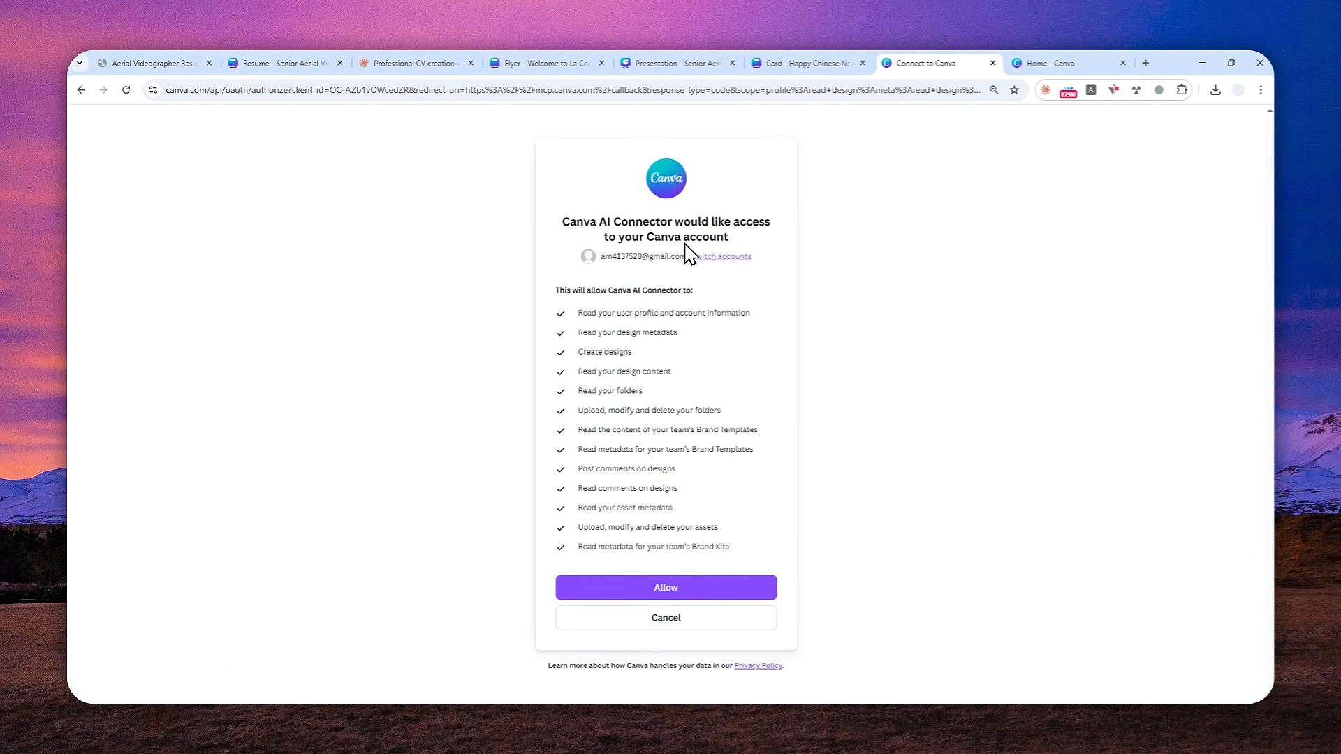
{"action": "left_click", "coordinate": [678, 587]}
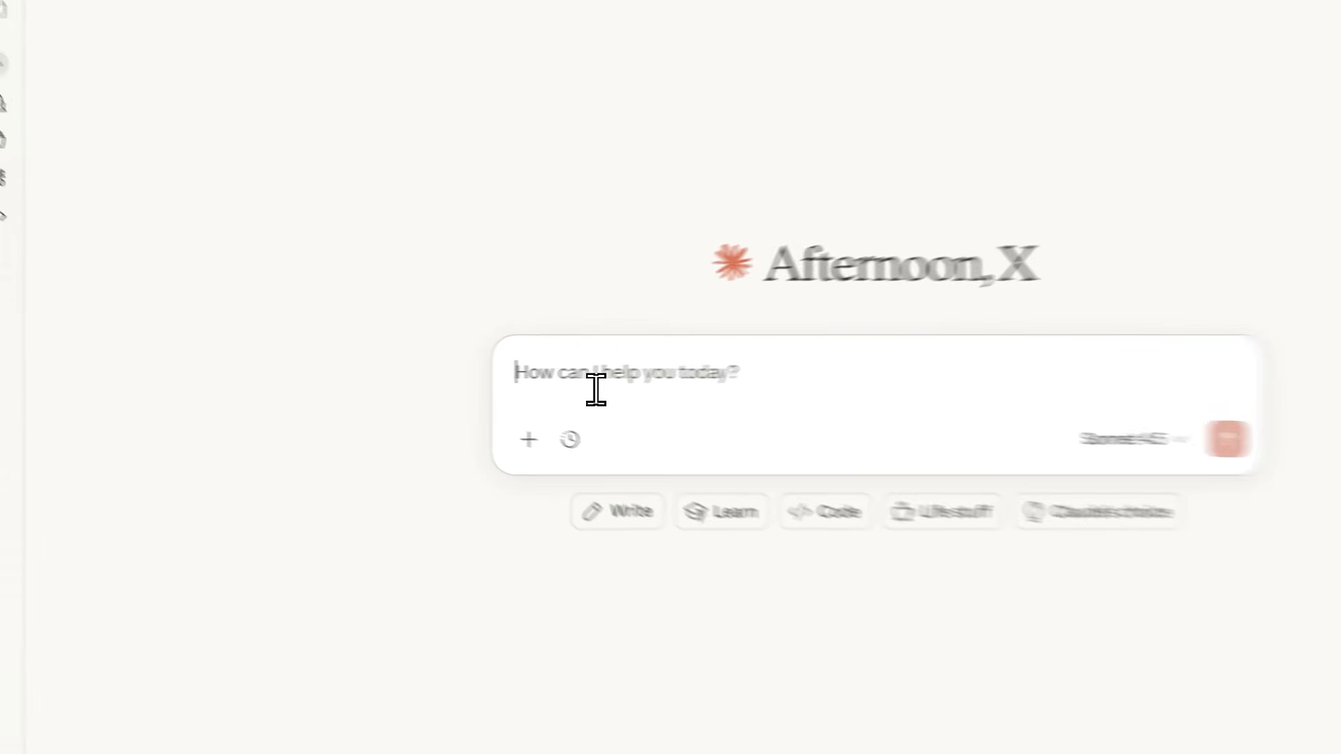
- Read through both pages of Gender Reveal Party Invitation.pdf and close it
{"action": "left_click", "coordinate": [494, 388]}
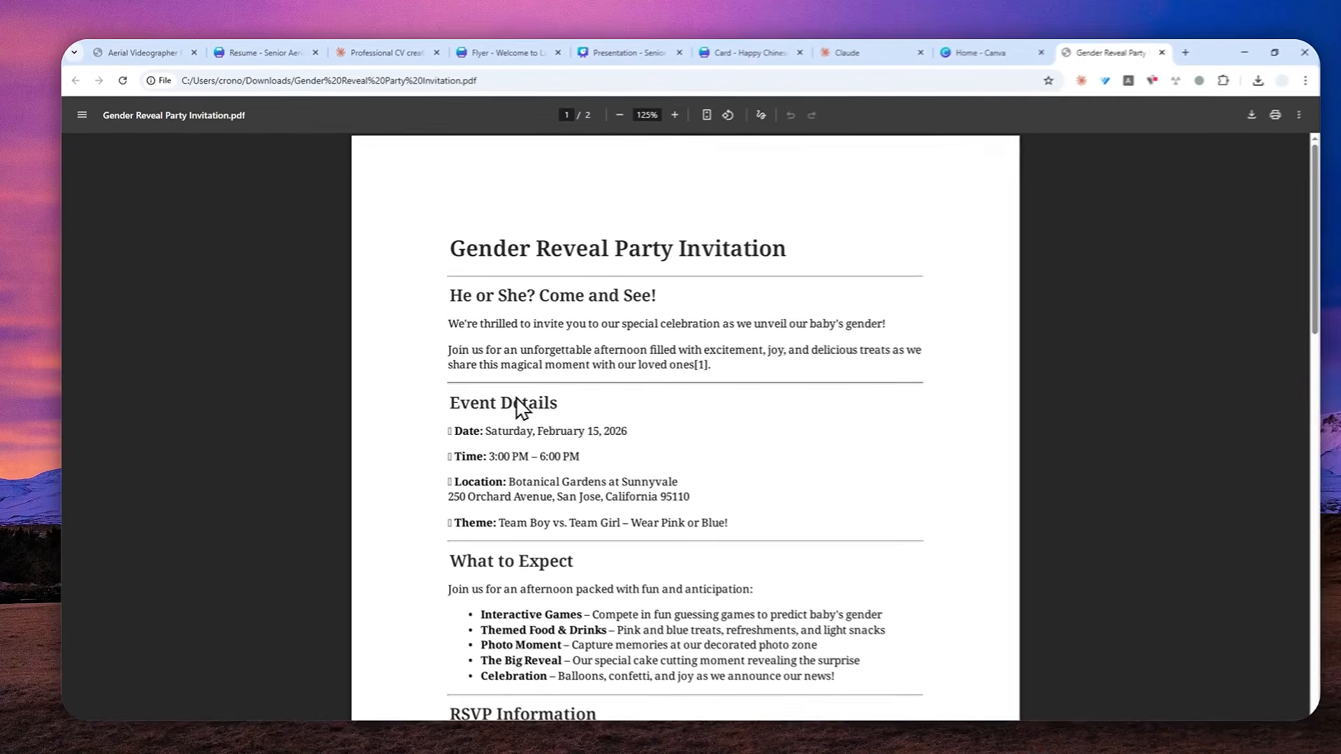
{"action": "scroll", "coordinate": [832, 357], "scroll_direction": "down", "scroll_amount": 5}
{"action": "scroll", "coordinate": [663, 341], "scroll_direction": "down", "scroll_amount": 4}
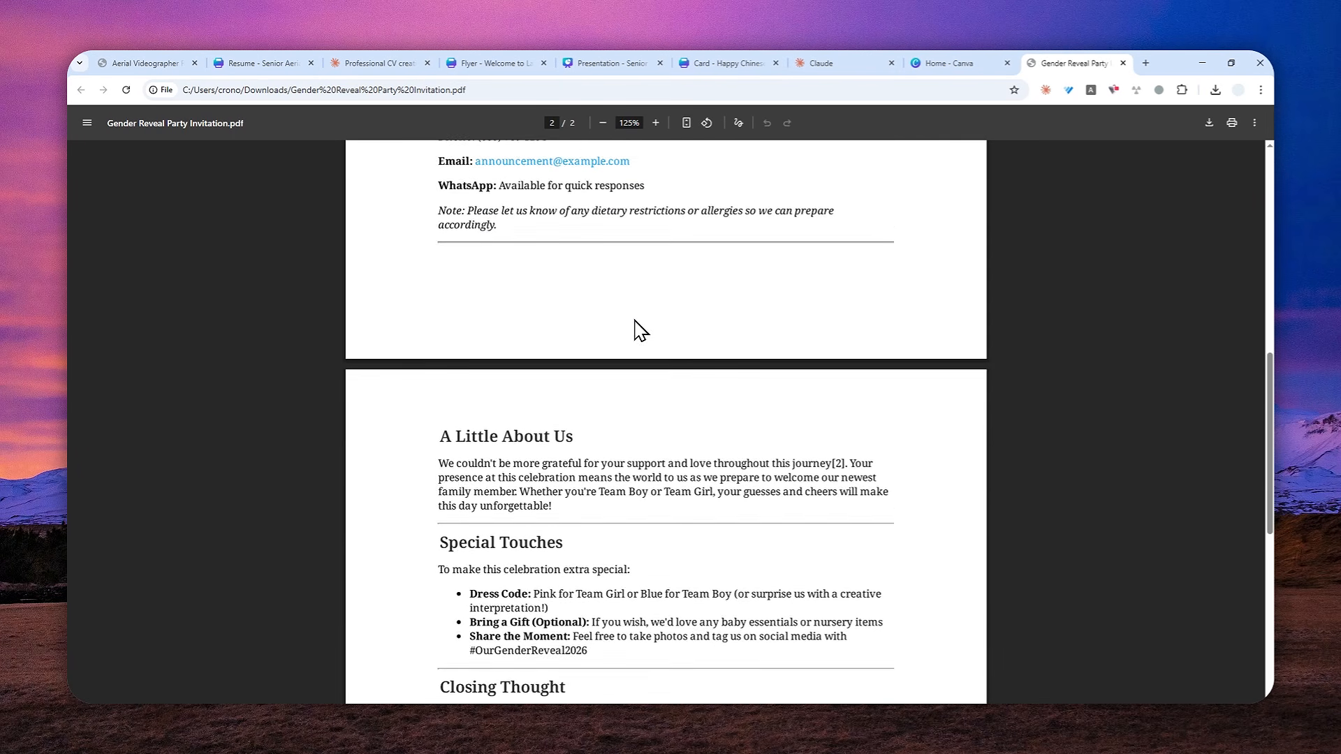
{"action": "scroll", "coordinate": [630, 339], "scroll_direction": "down", "scroll_amount": 4}
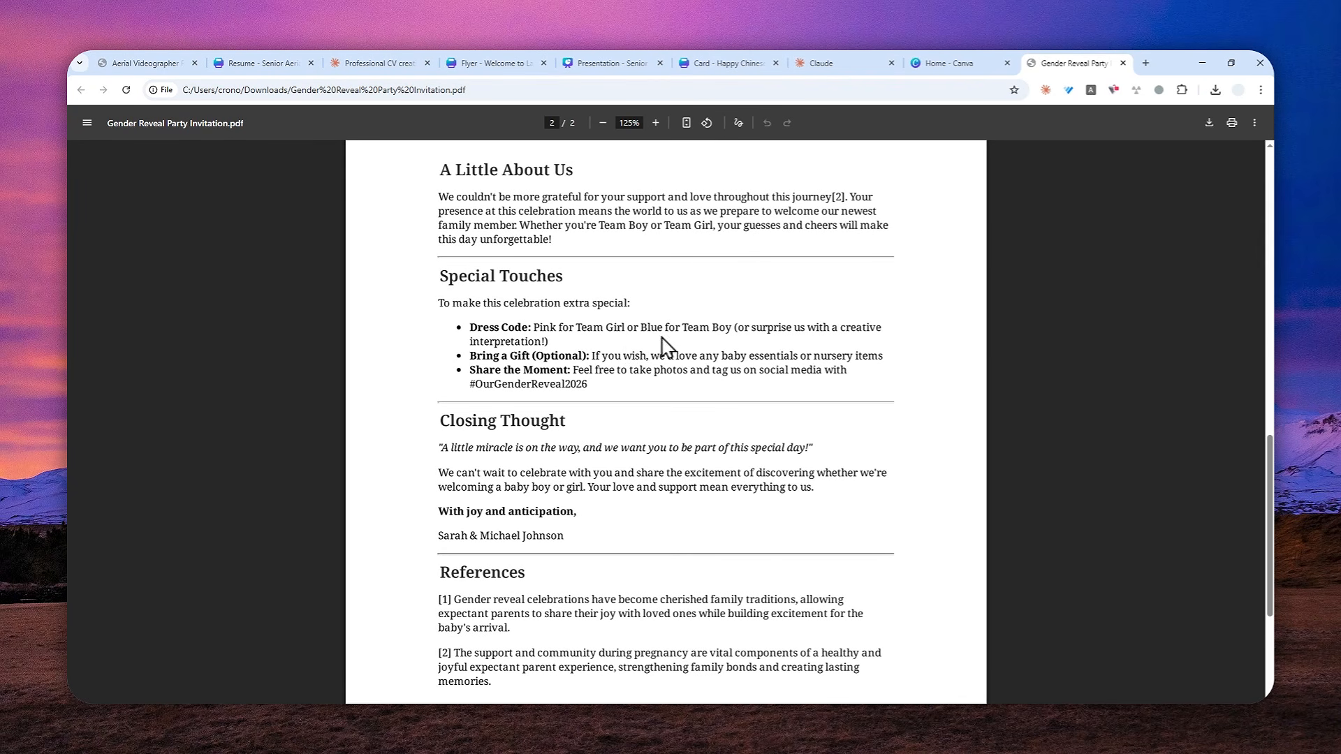
{"action": "scroll", "coordinate": [796, 307], "scroll_direction": "down", "scroll_amount": 1}
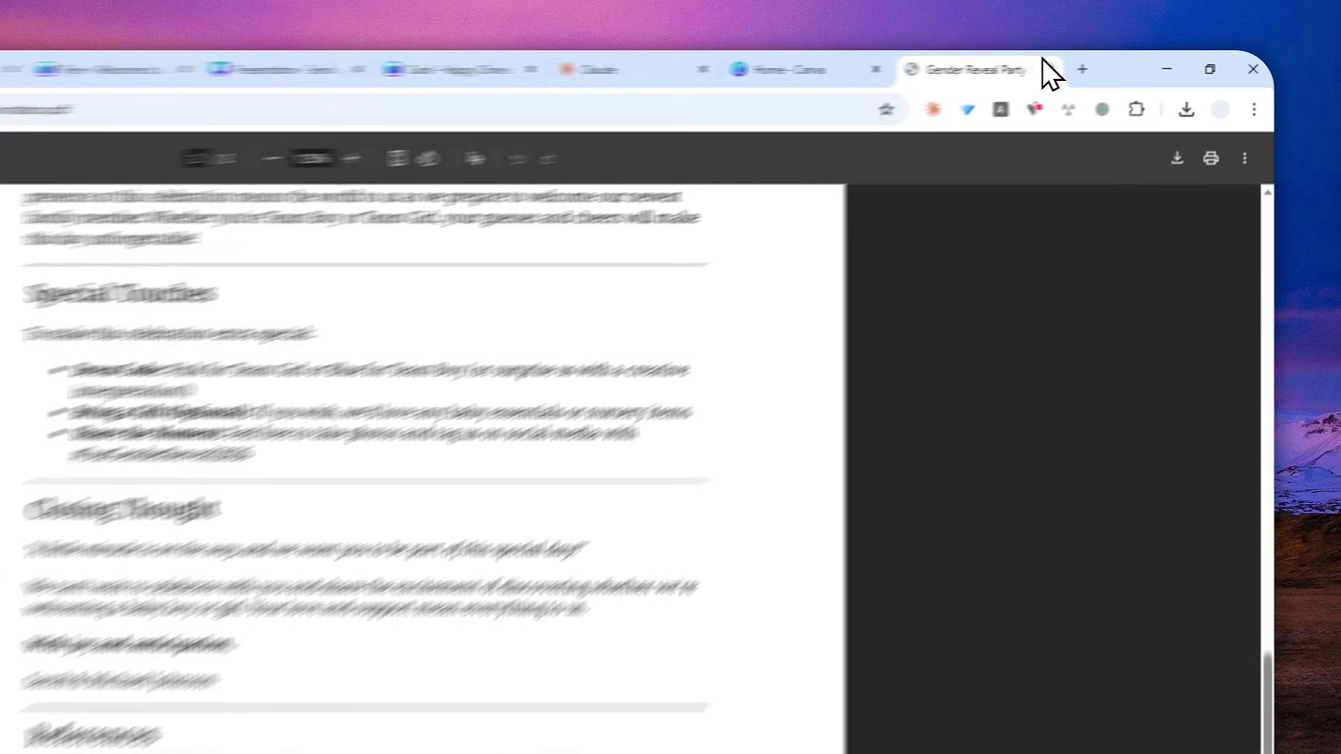
{"action": "left_click", "coordinate": [1122, 63]}
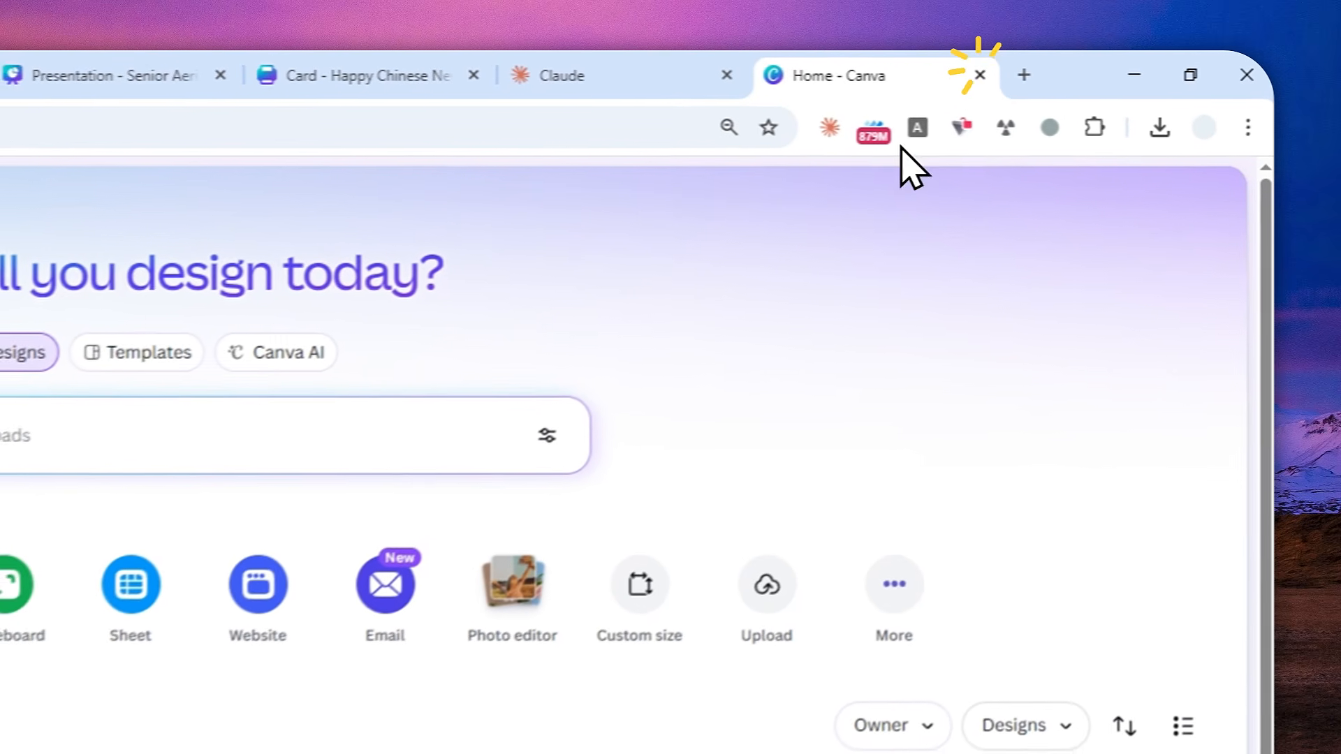
- Attach the gender reveal PDF in Claude and write the prompt "generate an attractive gender reveal party invitation card from this material."
{"action": "left_click", "coordinate": [621, 77]}
{"action": "left_click_drag", "start_coordinate": [404, 492], "coordinate": [599, 392]}
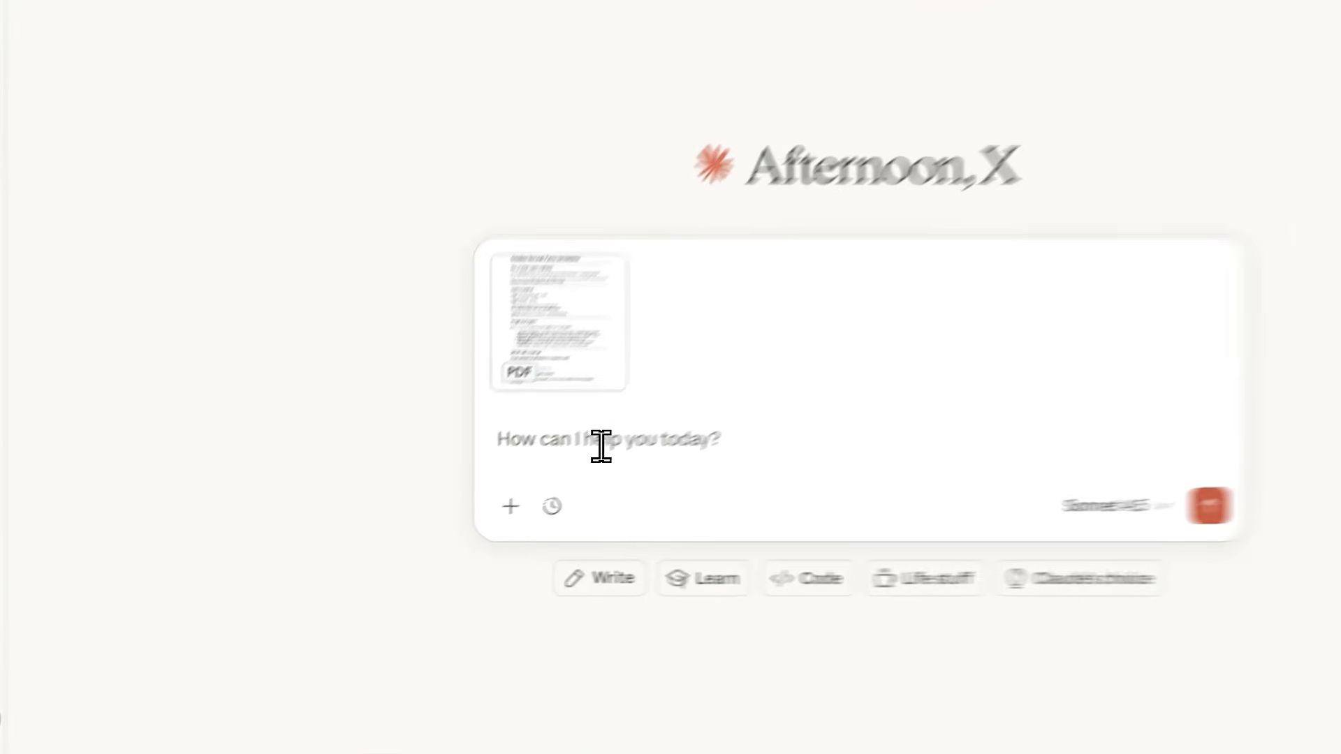
{"action": "key", "text": "ctrl+space"}
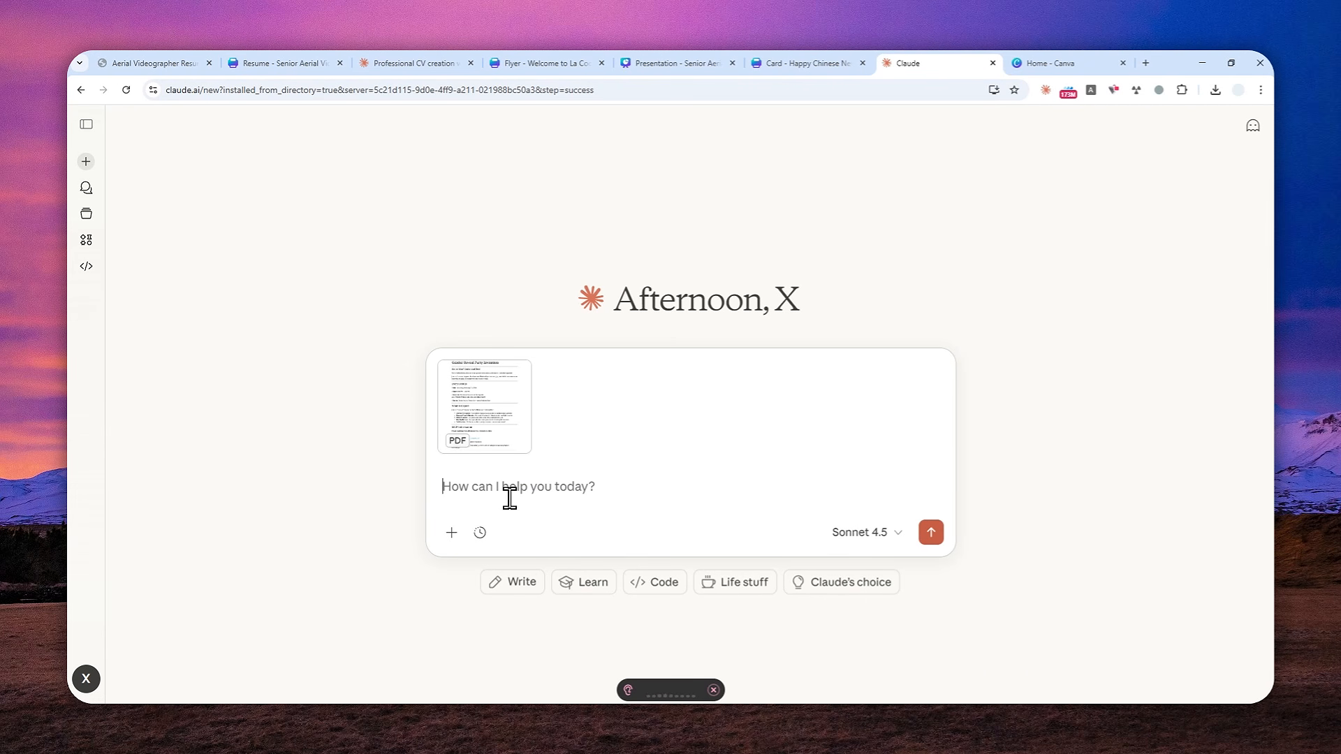
{"action": "type", "text": "generate an attractive gender refill party invitation card from this material."}
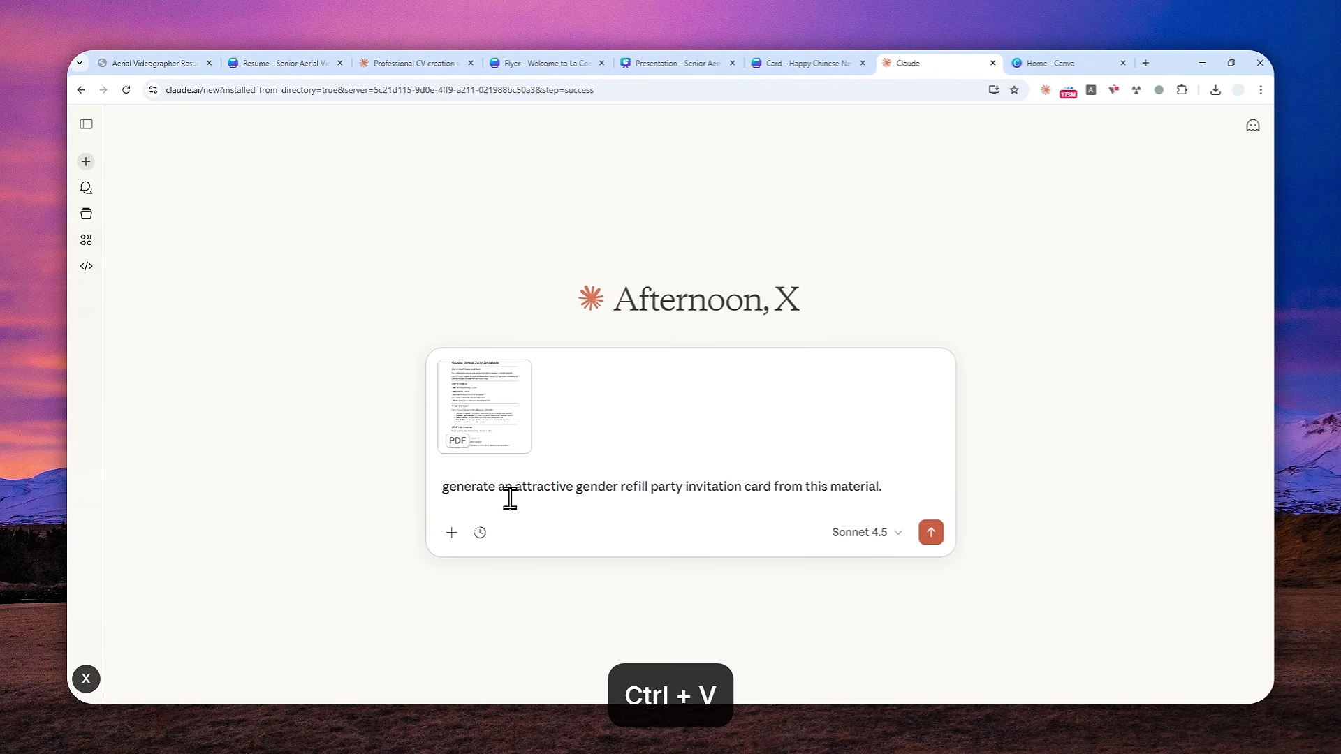
{"action": "double_click", "coordinate": [637, 487]}
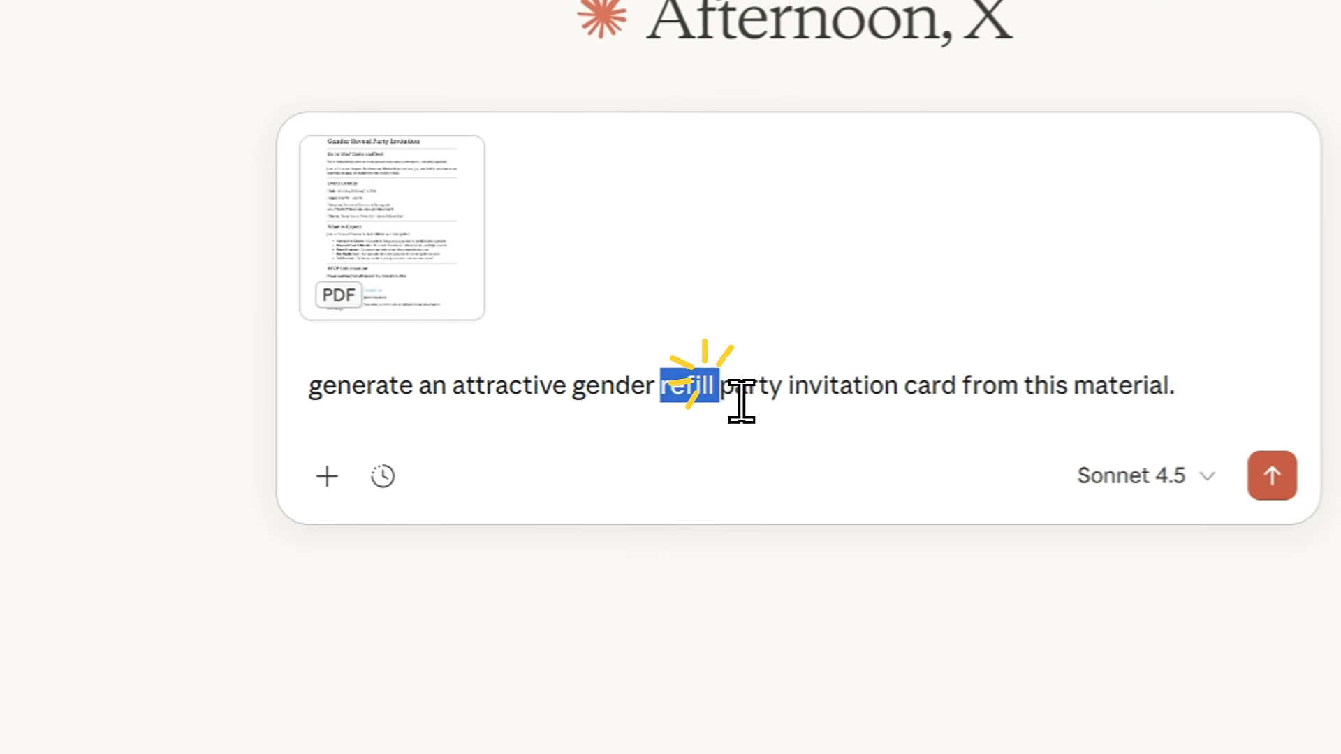
{"action": "type", "text": "reveal"}
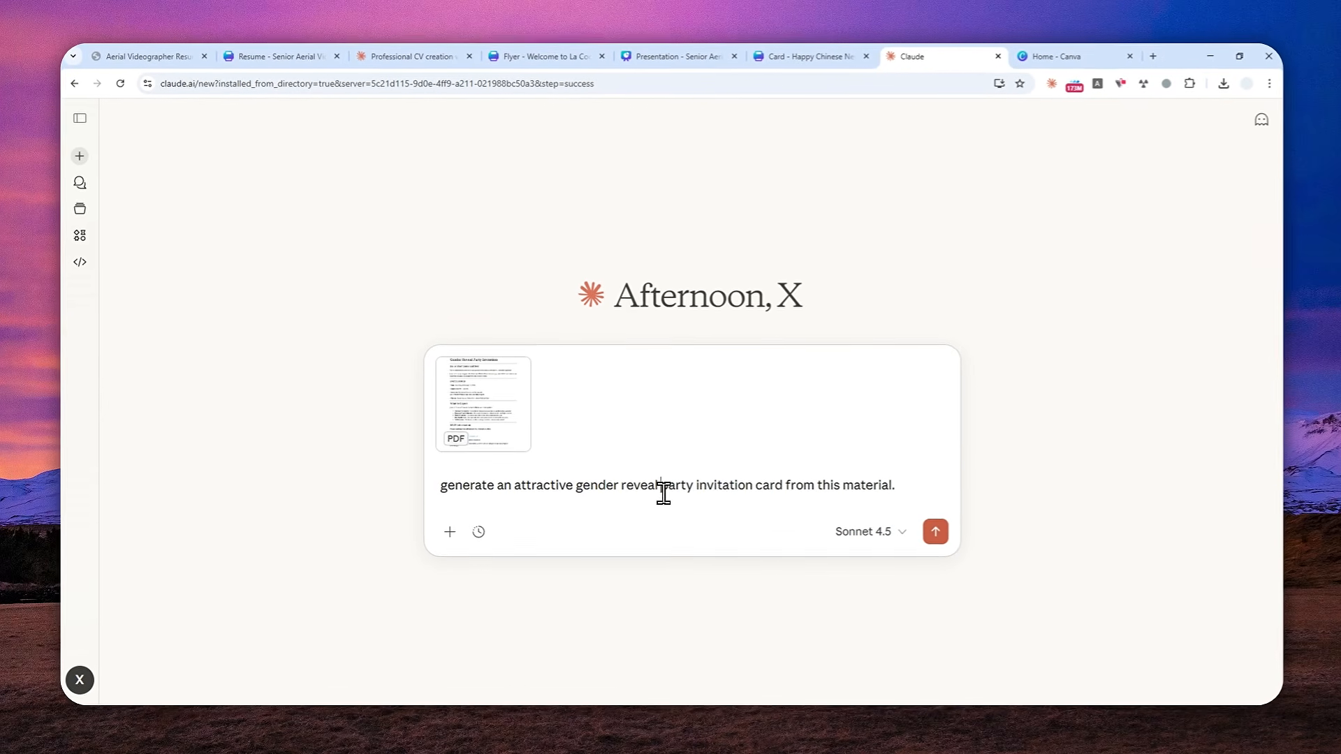
- Check that the Canva connector is enabled and send the invitation prompt with the Sonnet 4.5 model
{"action": "left_click", "coordinate": [451, 532]}
{"action": "mouse_move", "coordinate": [480, 504]}
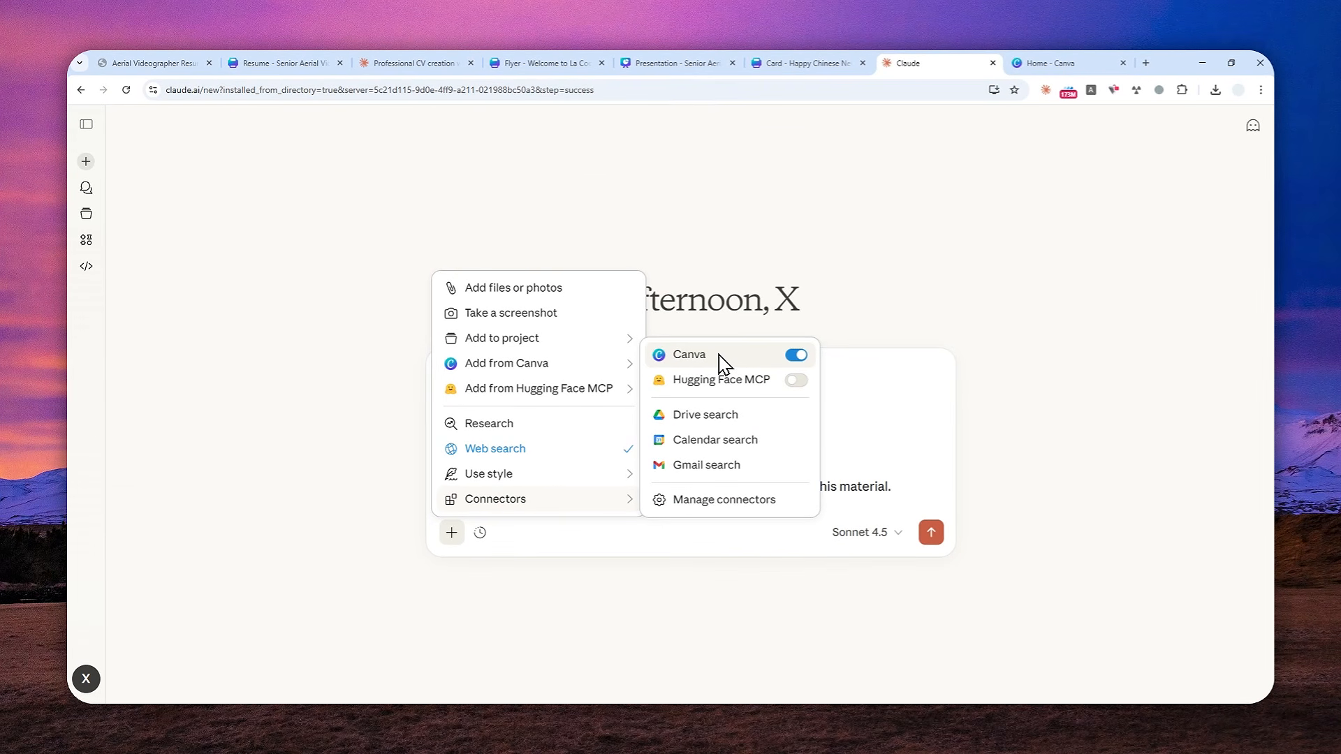
{"action": "left_click", "coordinate": [451, 532]}
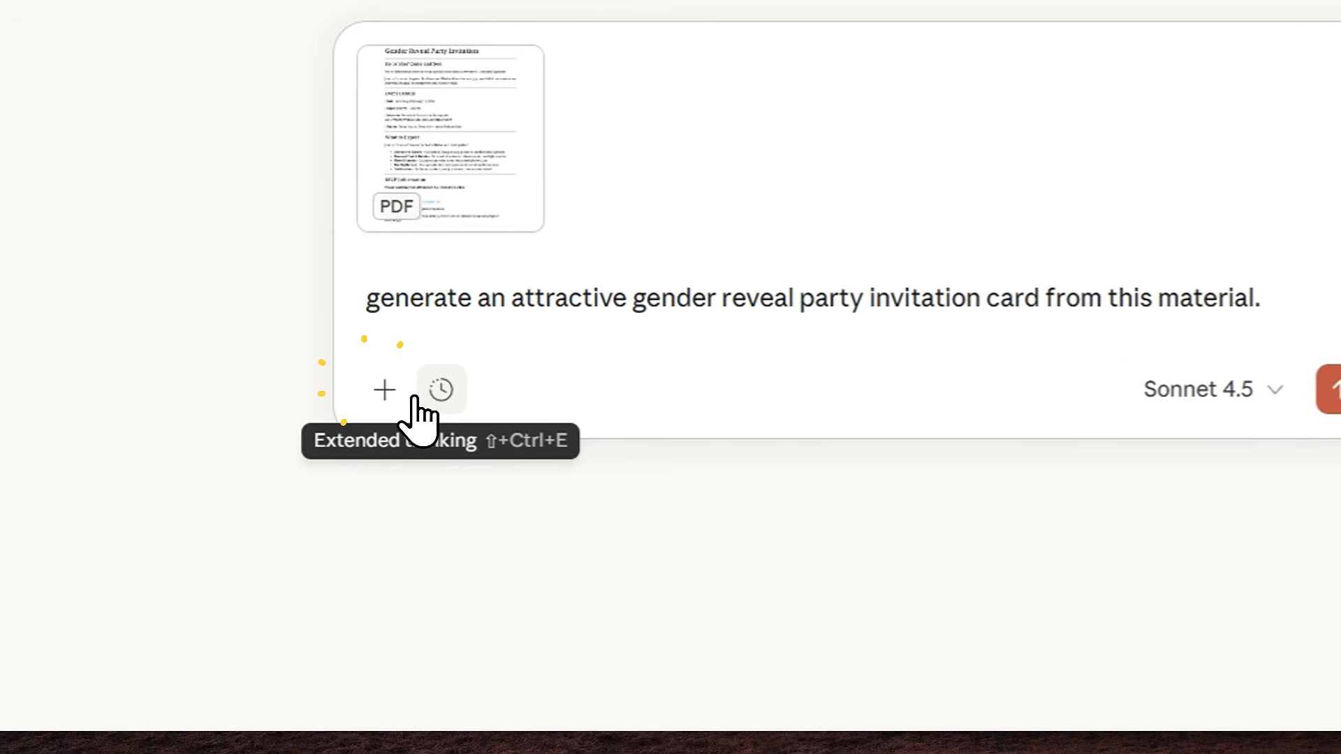
{"action": "left_click", "coordinate": [425, 392]}
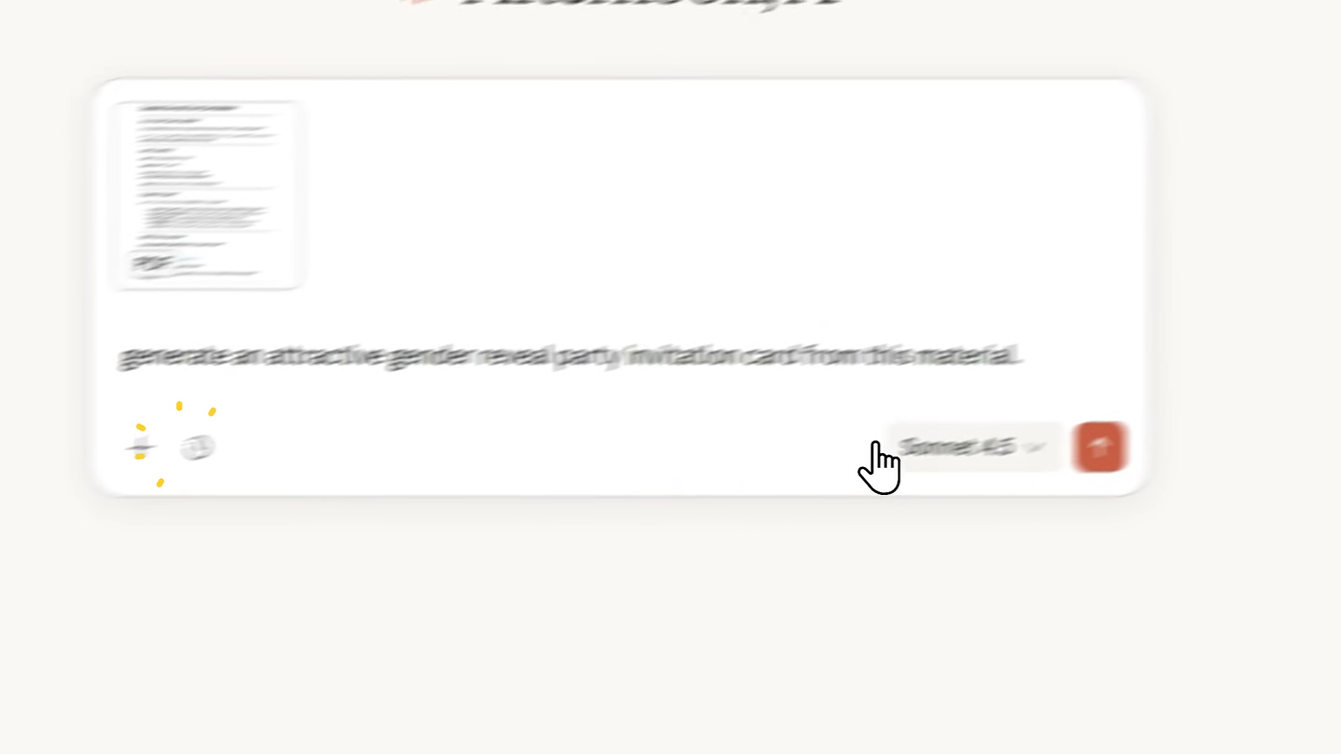
{"action": "left_click", "coordinate": [1198, 388]}
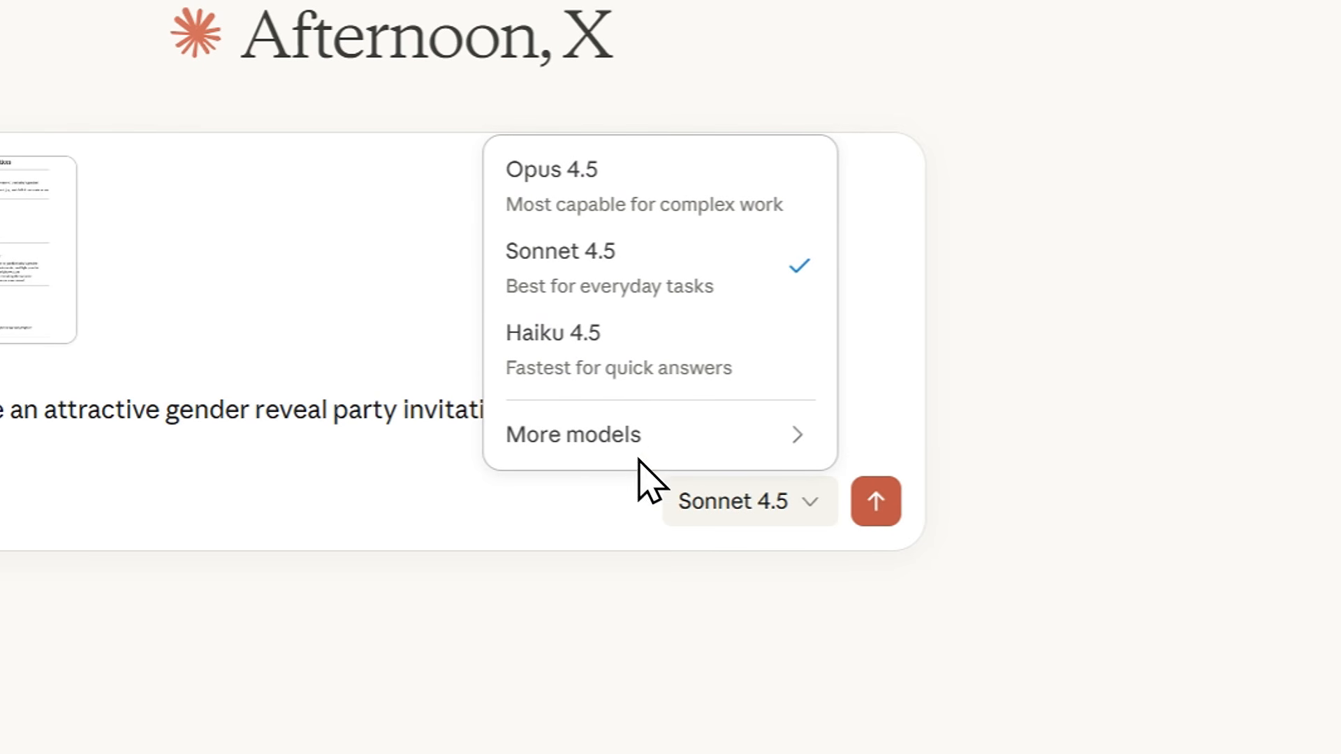
{"action": "left_click", "coordinate": [874, 501]}
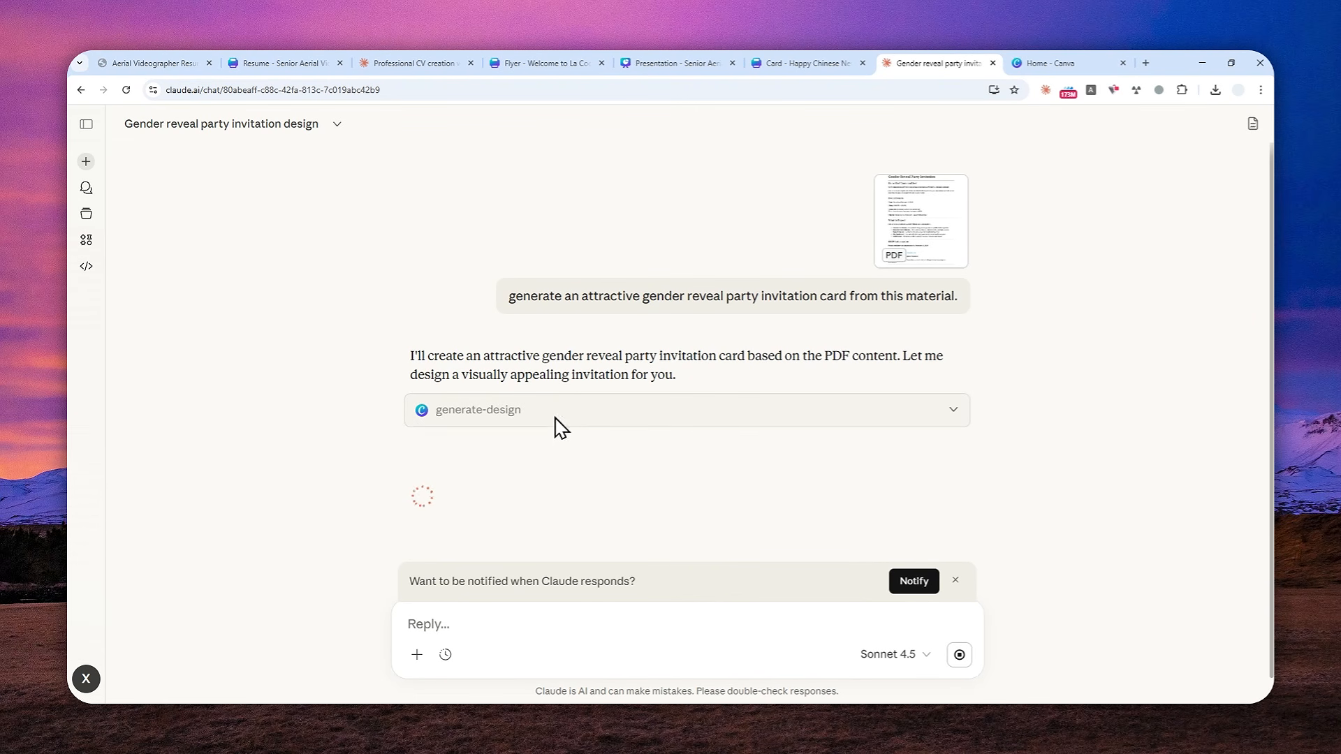
{"action": "left_click", "coordinate": [452, 627]}
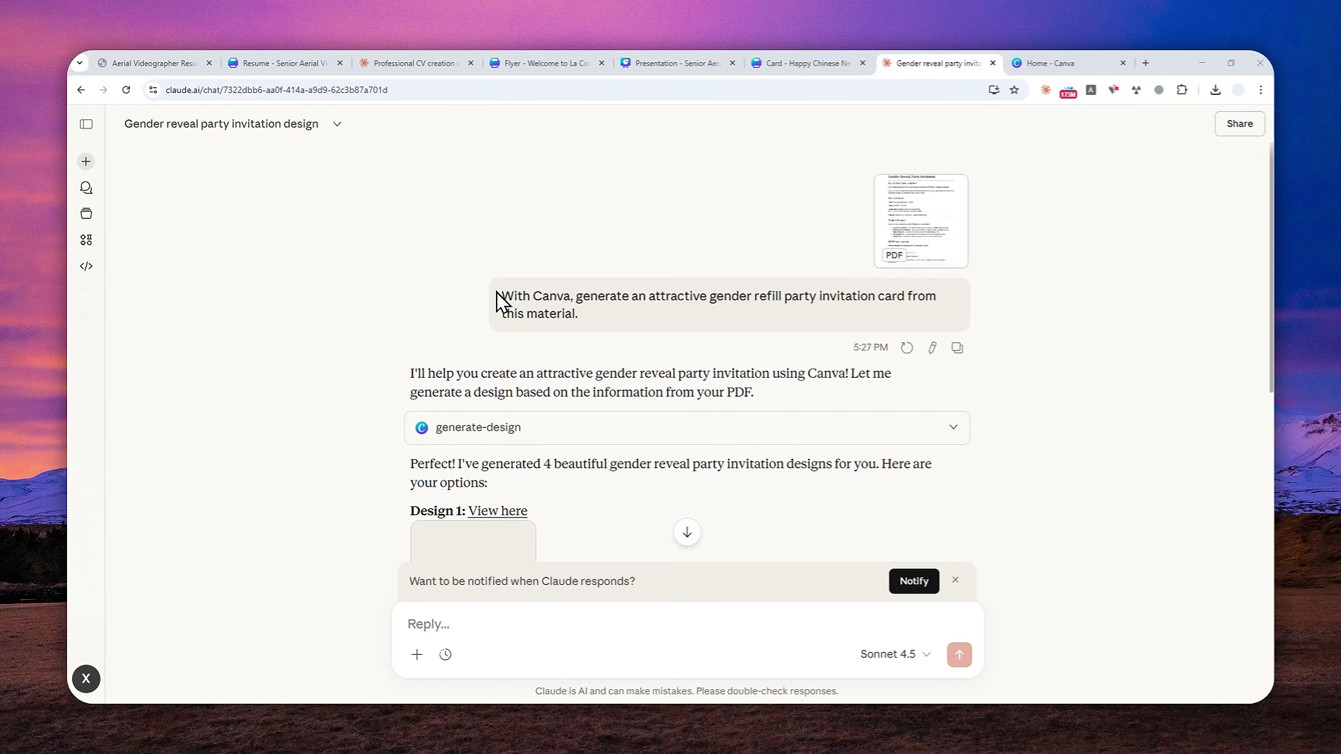
- Review the prompt that starts with "With Canva" and look through the design options listed in Claude's reply
{"action": "left_click_drag", "start_coordinate": [500, 296], "coordinate": [586, 313]}
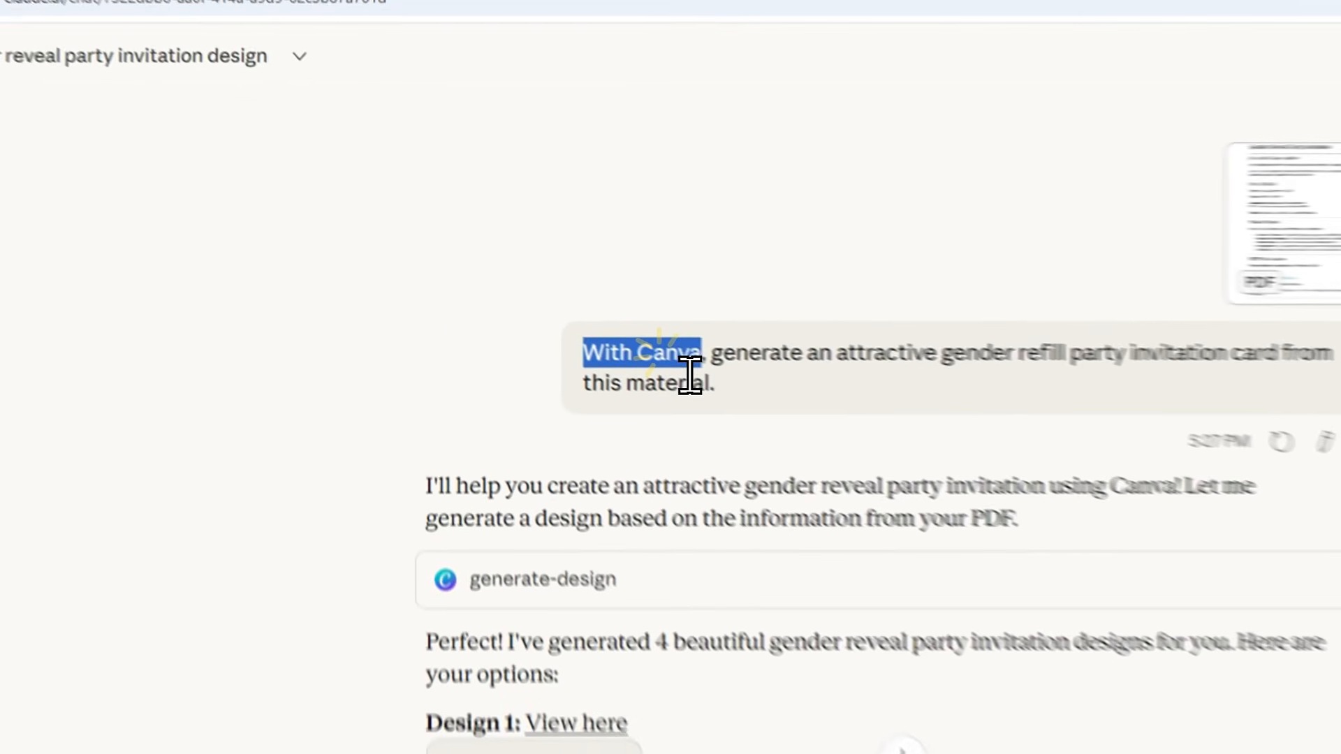
{"action": "left_click", "coordinate": [560, 305]}
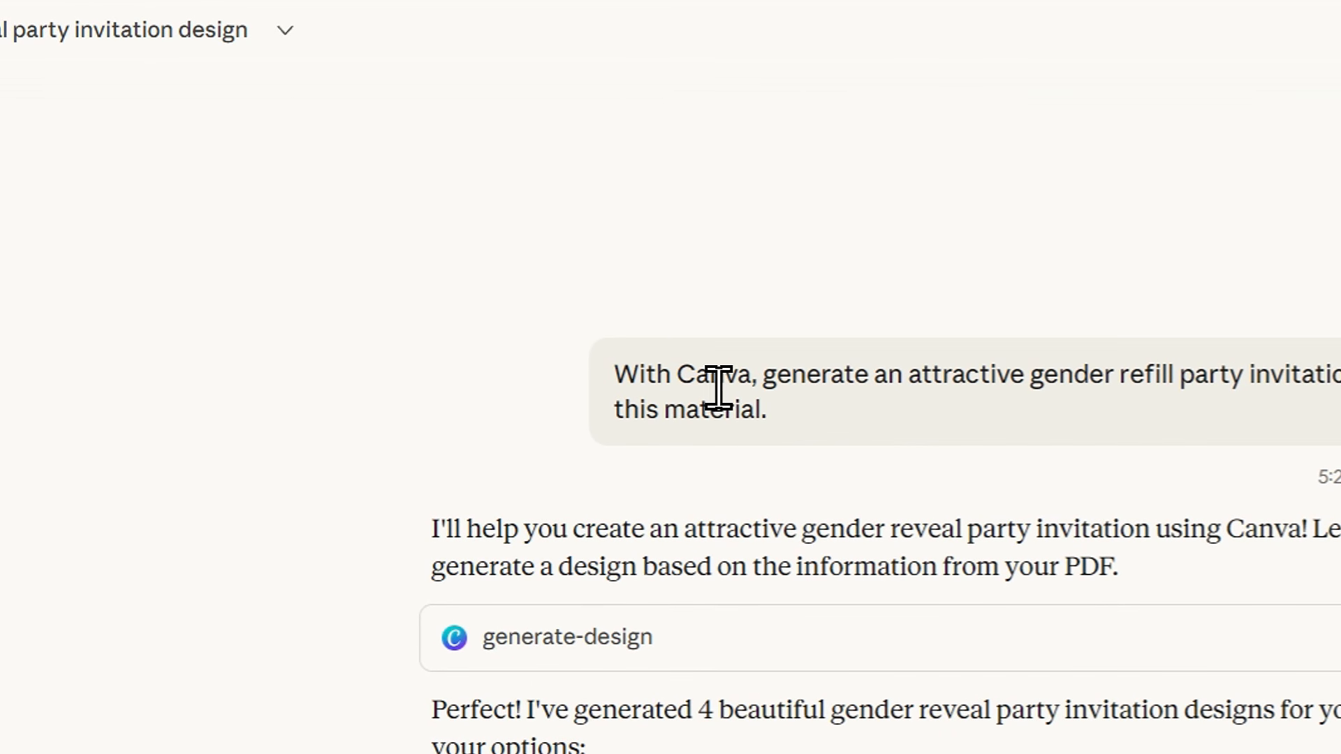
{"action": "scroll", "coordinate": [708, 335], "scroll_direction": "down", "scroll_amount": 5}
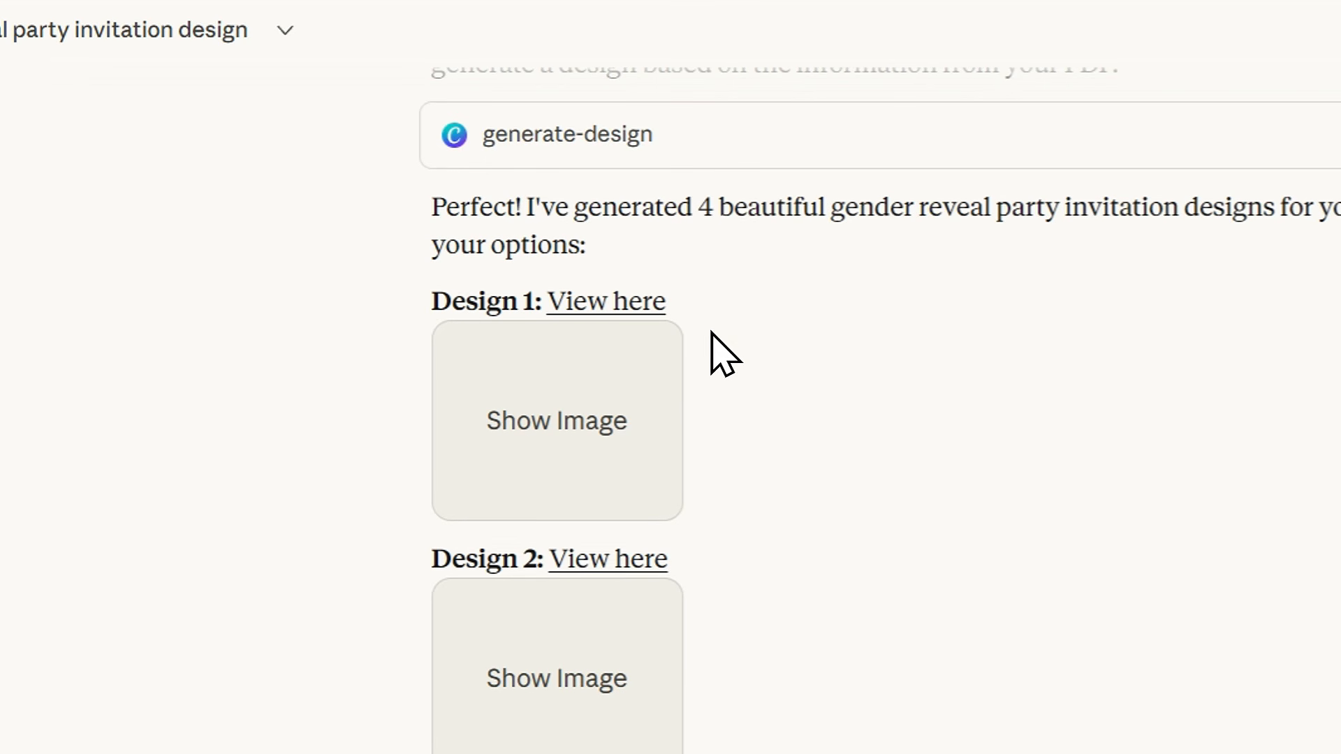
{"action": "scroll", "coordinate": [601, 402], "scroll_direction": "down", "scroll_amount": 4}
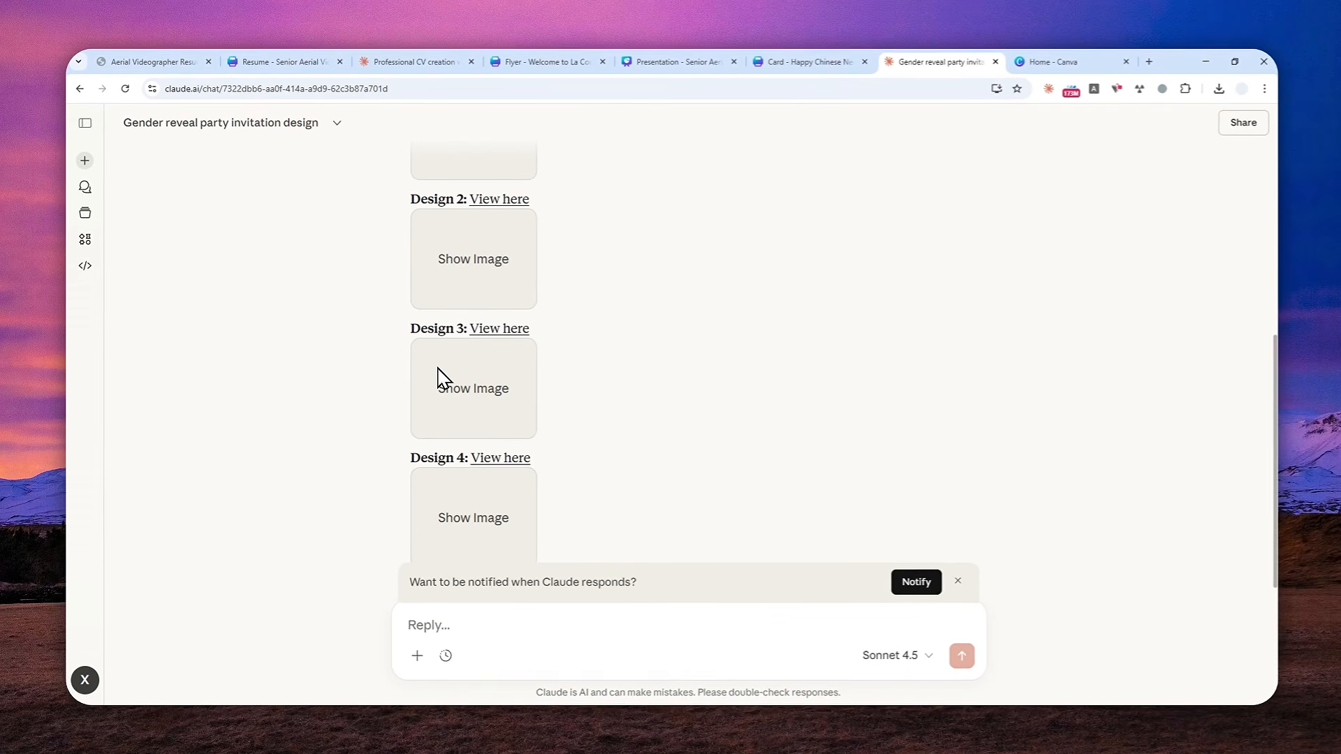
{"action": "scroll", "coordinate": [576, 310], "scroll_direction": "up", "scroll_amount": 4}
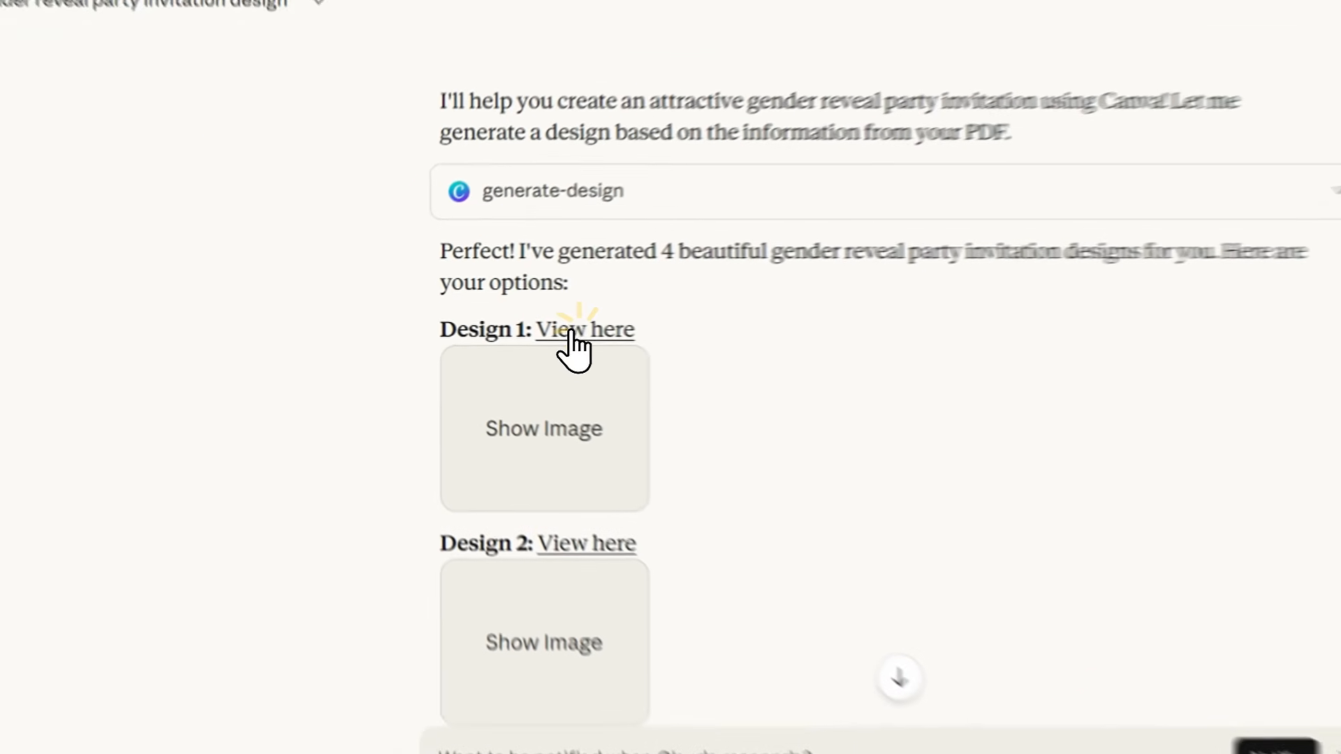
- Open the links for Design 1, Design 2, Design 3 and Design 4 in separate new tabs
{"action": "right_click", "coordinate": [494, 322]}
{"action": "left_click", "coordinate": [509, 339]}
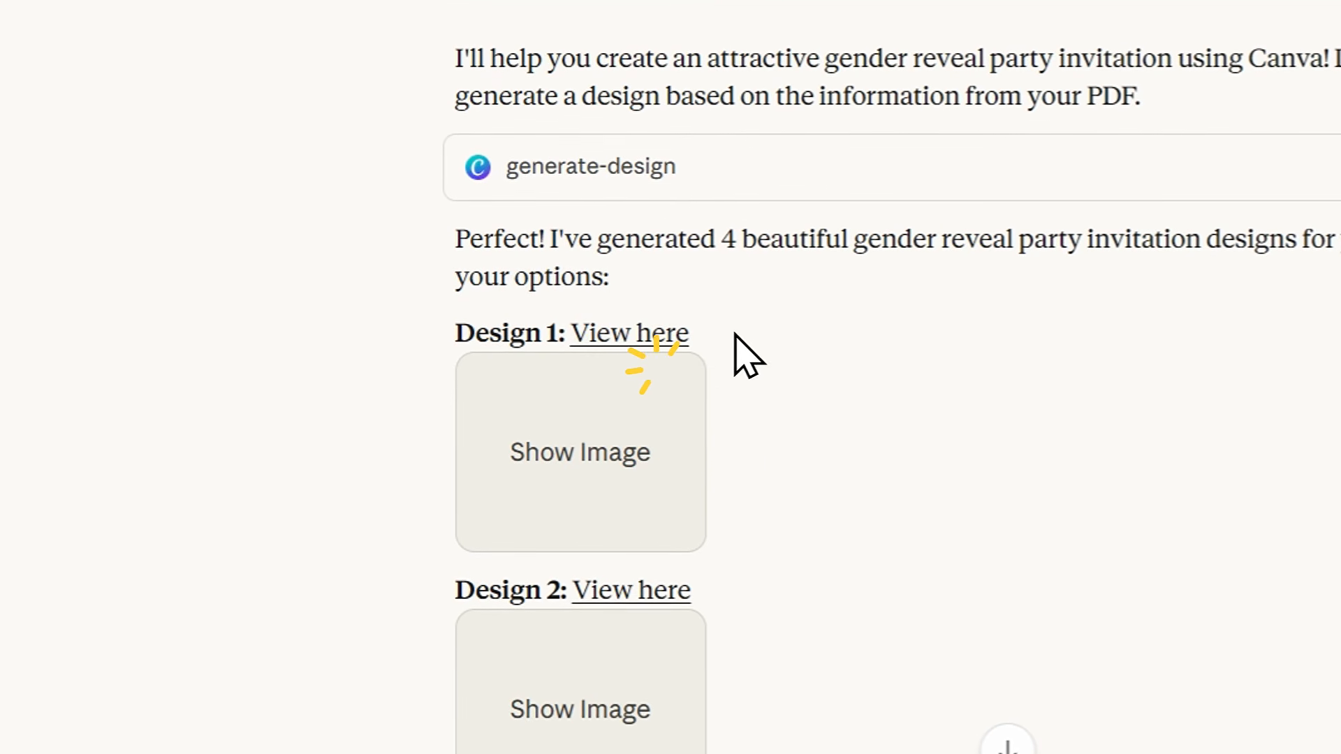
{"action": "scroll", "coordinate": [671, 363], "scroll_direction": "down", "scroll_amount": 5}
{"action": "right_click", "coordinate": [627, 213]}
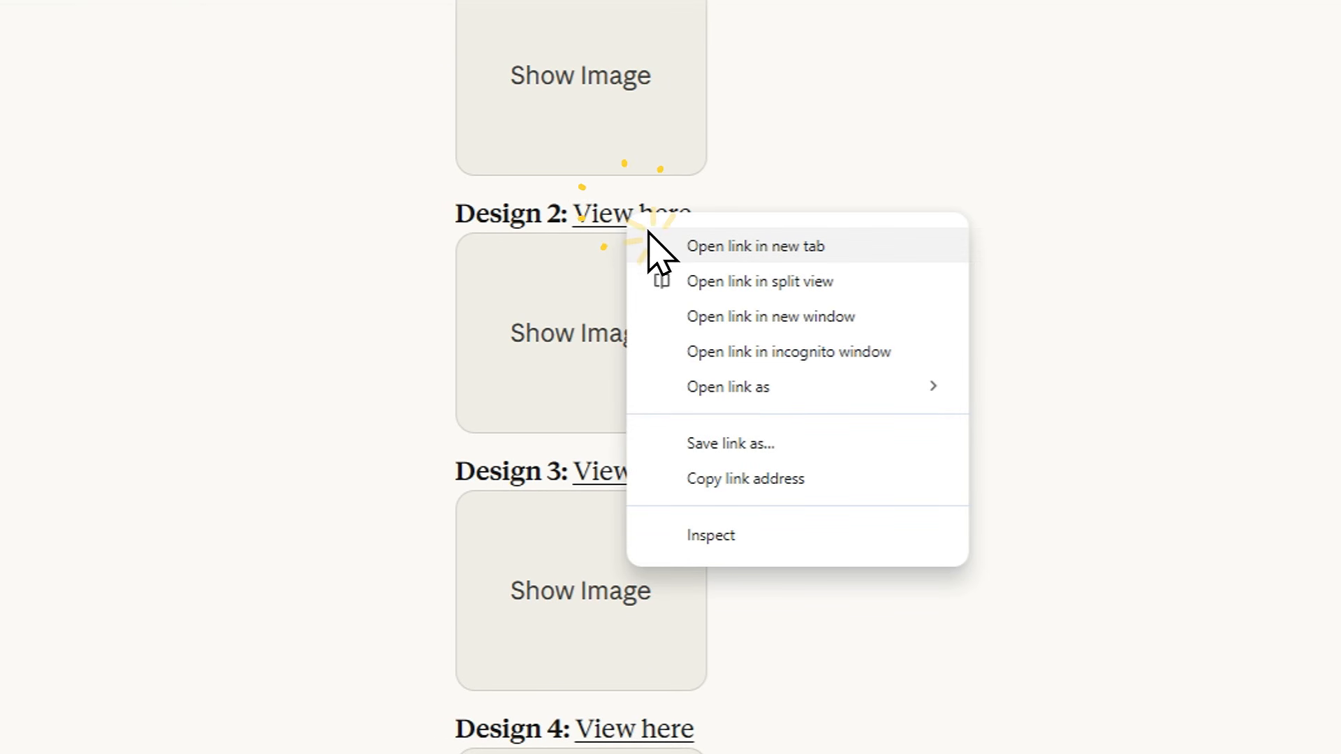
{"action": "left_click", "coordinate": [650, 241]}
{"action": "scroll", "coordinate": [647, 265], "scroll_direction": "down", "scroll_amount": 2}
{"action": "right_click", "coordinate": [616, 347]}
{"action": "left_click", "coordinate": [641, 376]}
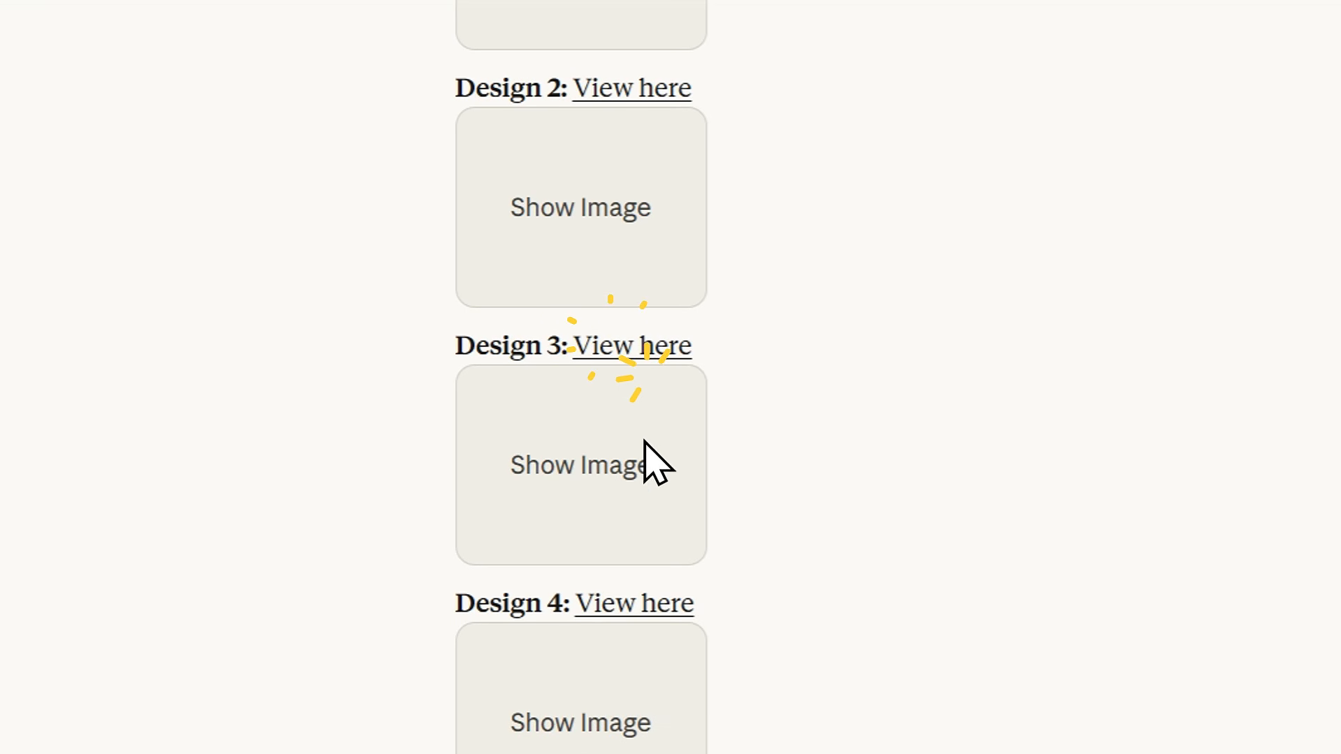
{"action": "right_click", "coordinate": [625, 605]}
{"action": "left_click", "coordinate": [757, 632]}
- Expand the generate-design call and compare its detailed query and style instructions with the original prompt
{"action": "scroll", "coordinate": [944, 401], "scroll_direction": "up", "scroll_amount": 8}
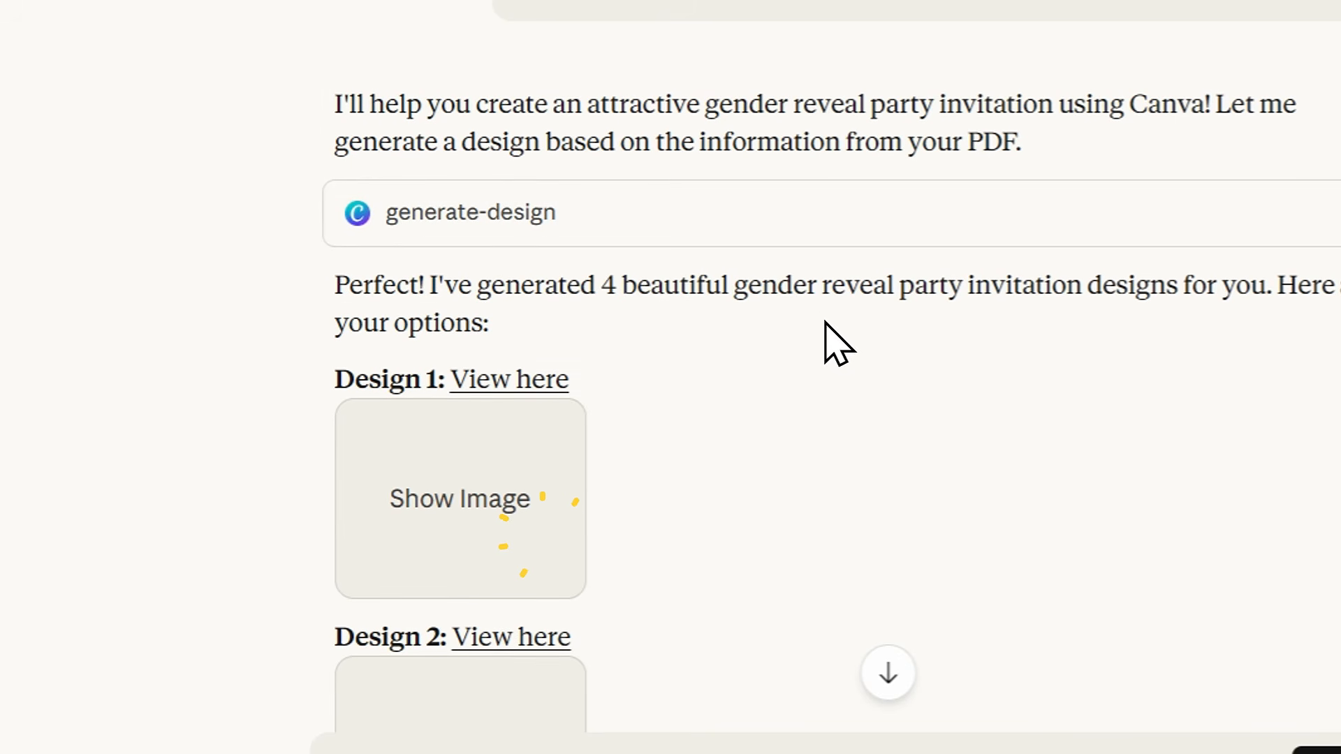
{"action": "left_click", "coordinate": [695, 219]}
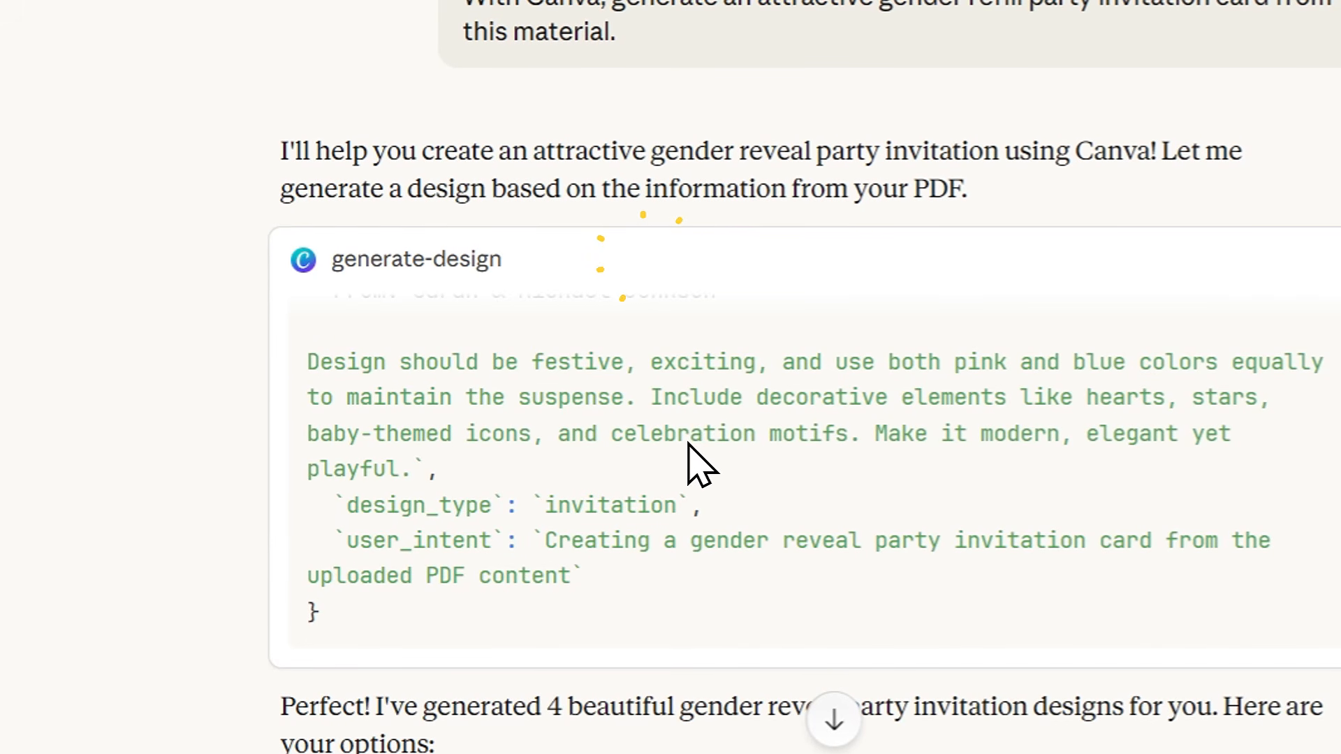
{"action": "scroll", "coordinate": [688, 451], "scroll_direction": "down", "scroll_amount": 8}
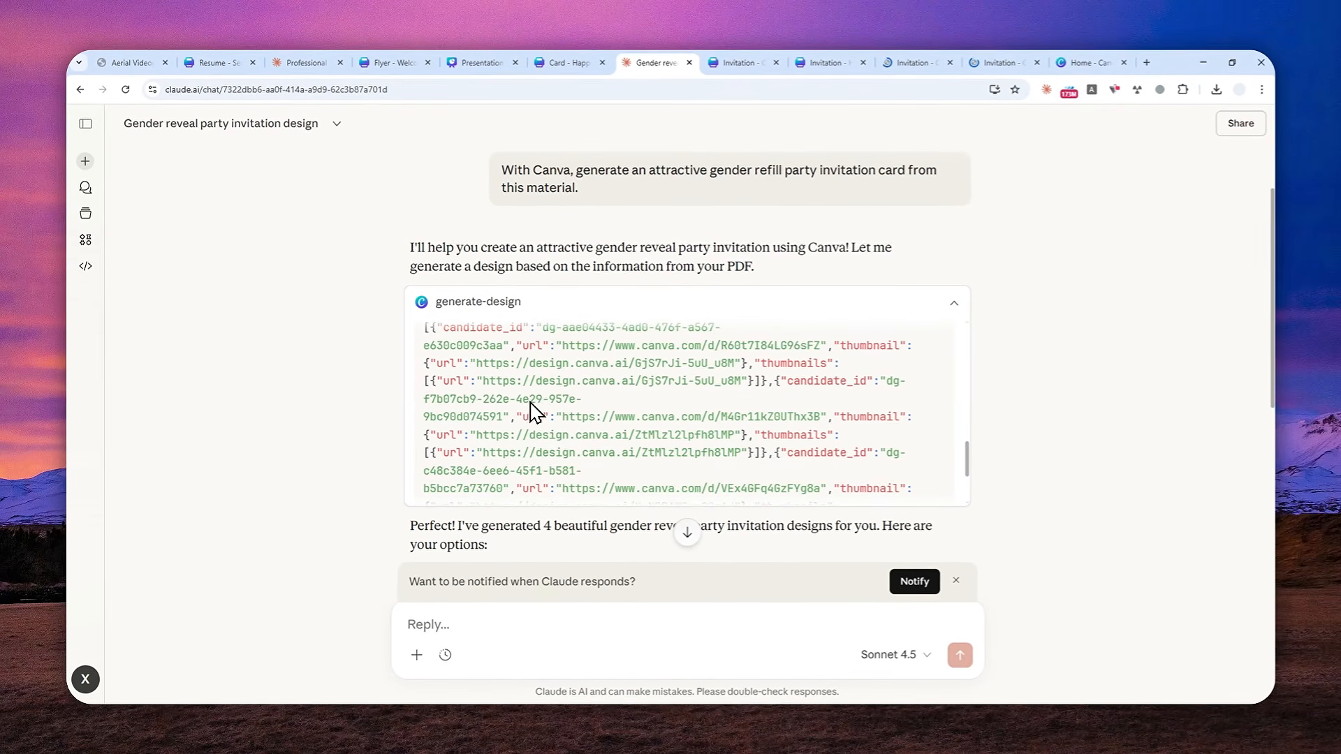
{"action": "scroll", "coordinate": [589, 383], "scroll_direction": "up", "scroll_amount": 5}
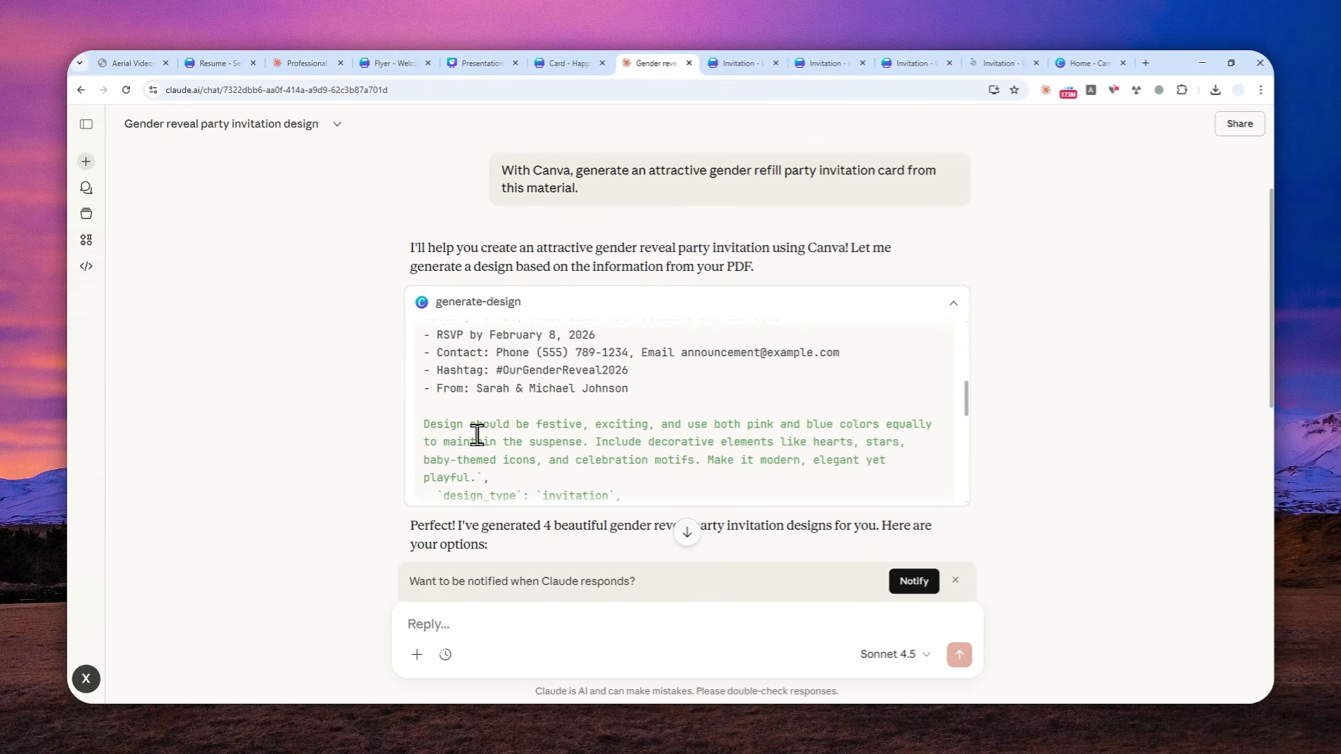
{"action": "left_click_drag", "start_coordinate": [423, 427], "coordinate": [499, 488]}
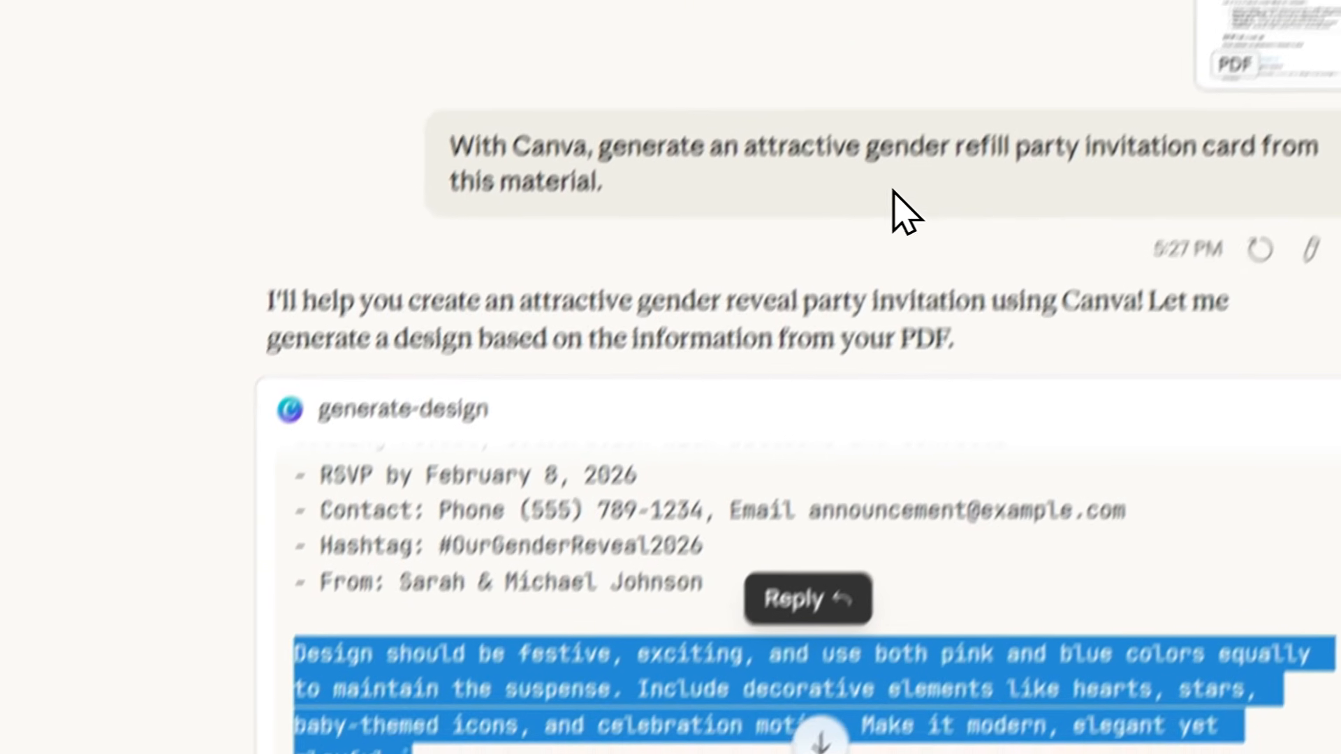
{"action": "left_click_drag", "start_coordinate": [611, 264], "coordinate": [388, 203]}
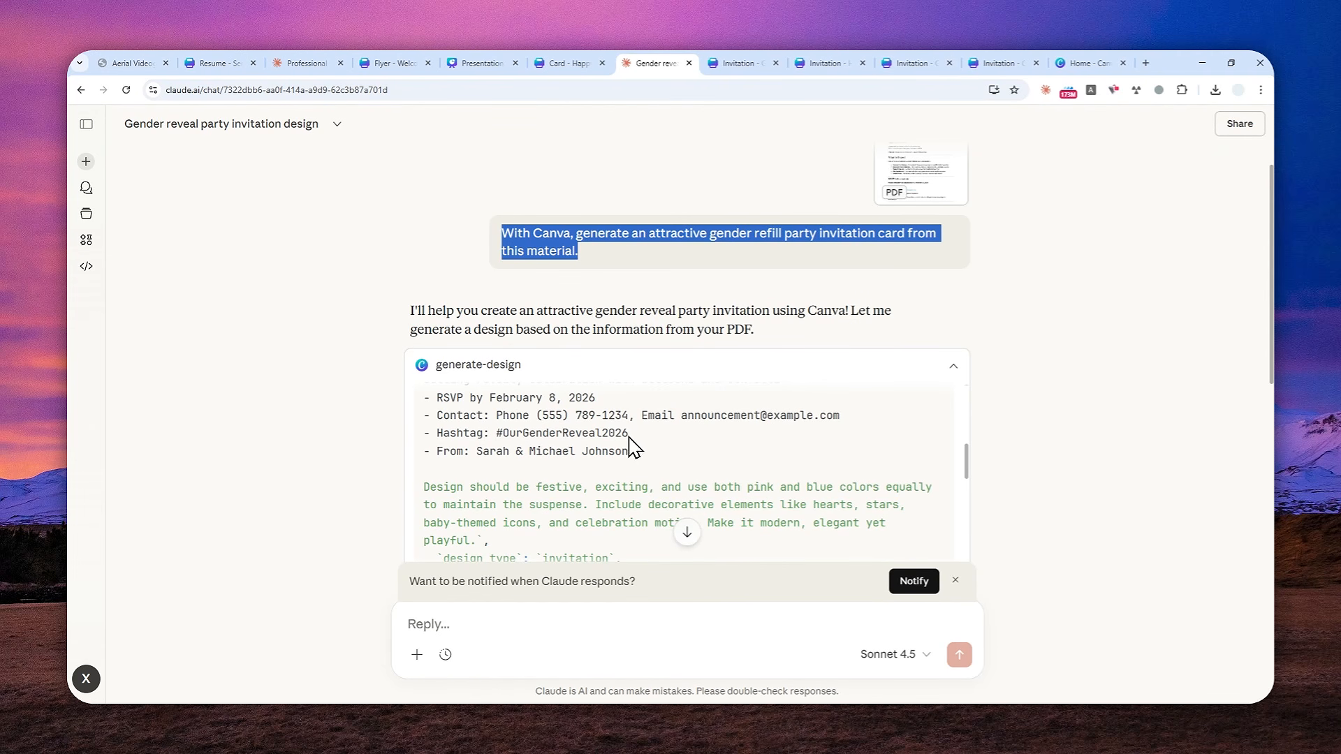
{"action": "scroll", "coordinate": [524, 452], "scroll_direction": "up", "scroll_amount": 5}
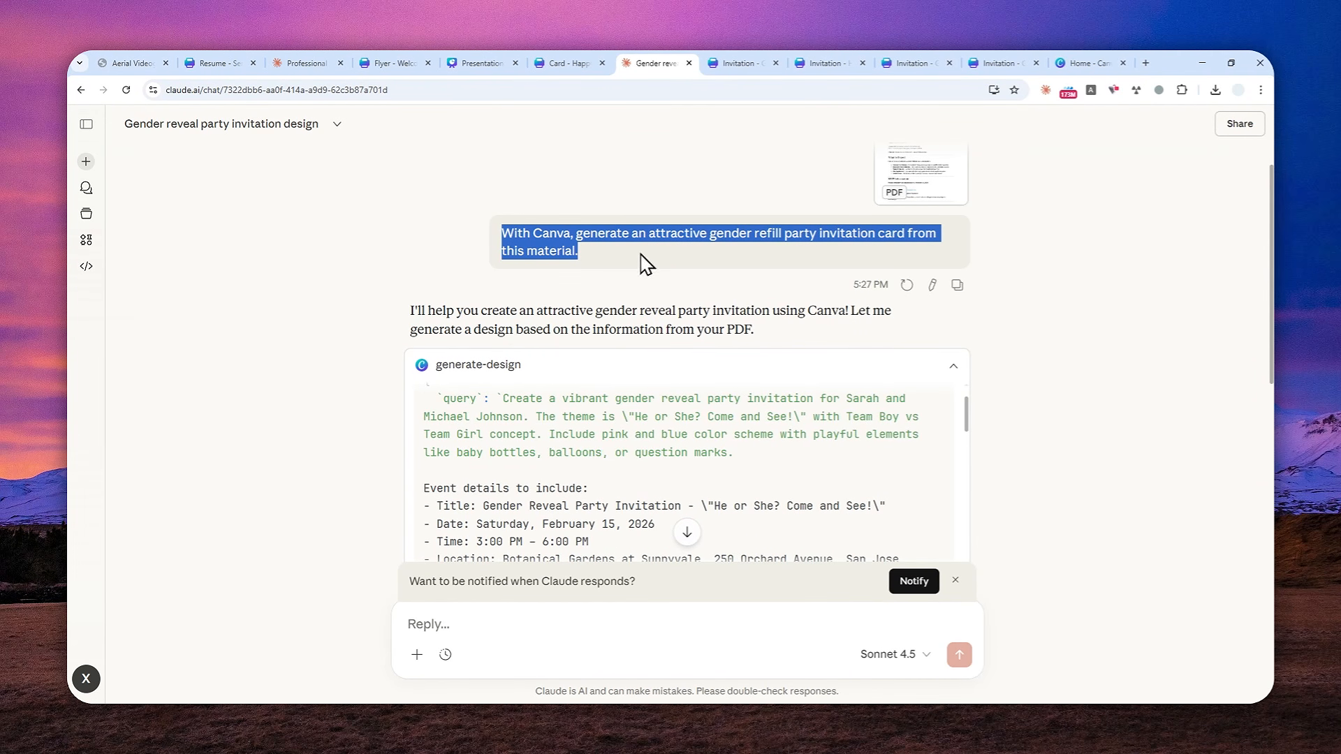
- View the first two invitation designs in Canva and inspect the second one's intro line and event details
{"action": "left_click", "coordinate": [739, 63]}
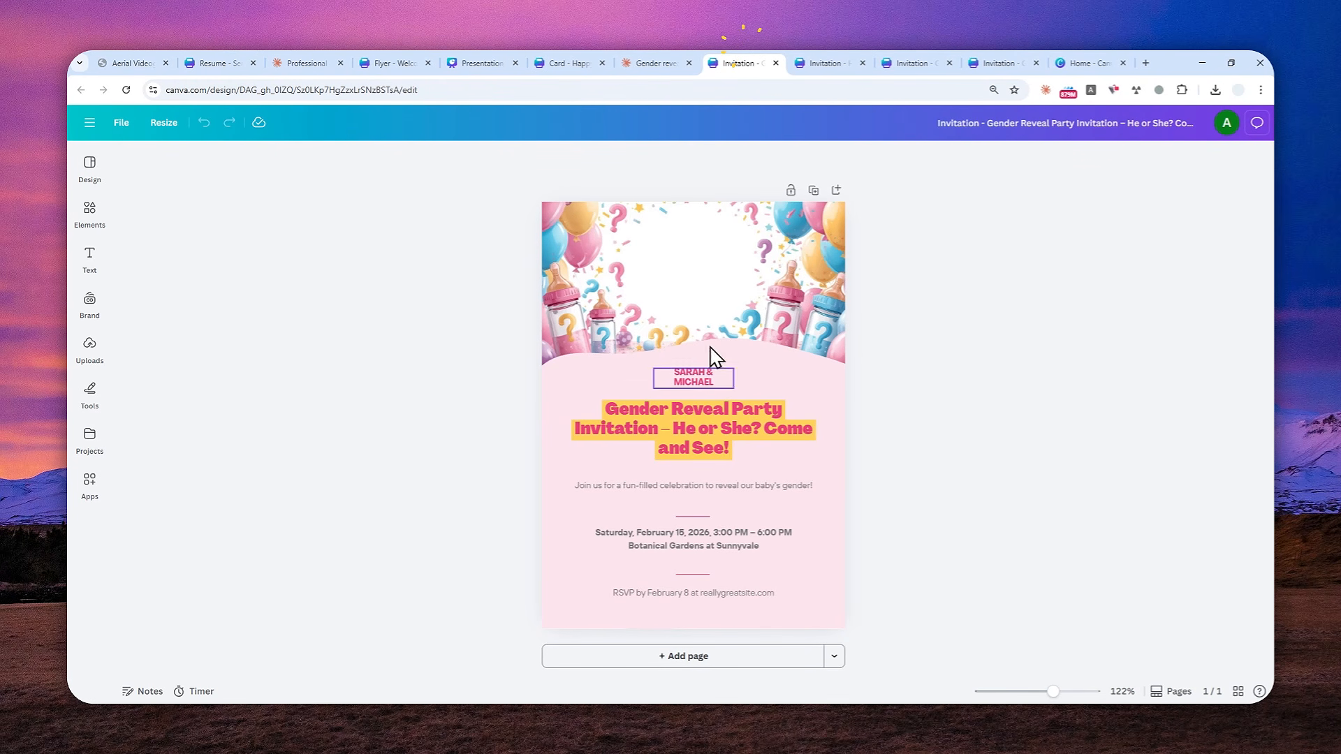
{"action": "left_click", "coordinate": [825, 62]}
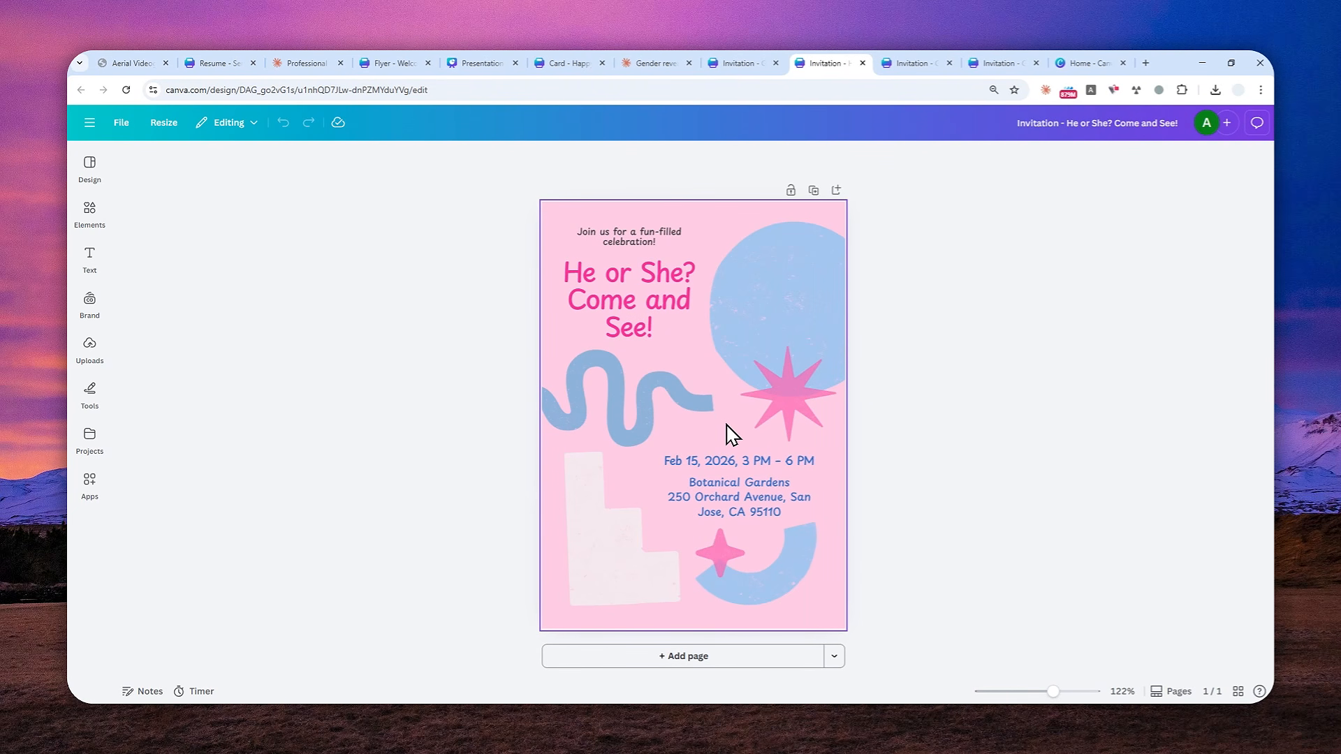
{"action": "left_click", "coordinate": [628, 237]}
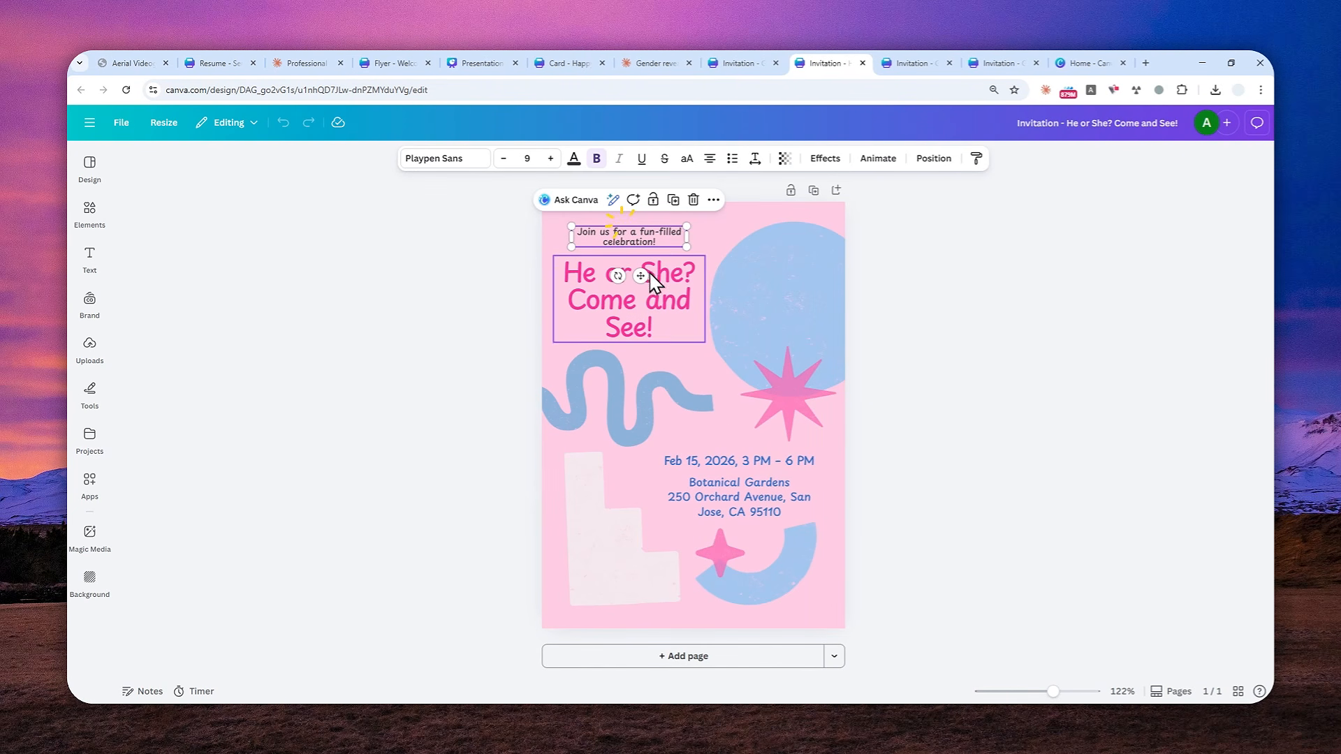
{"action": "left_click", "coordinate": [744, 467]}
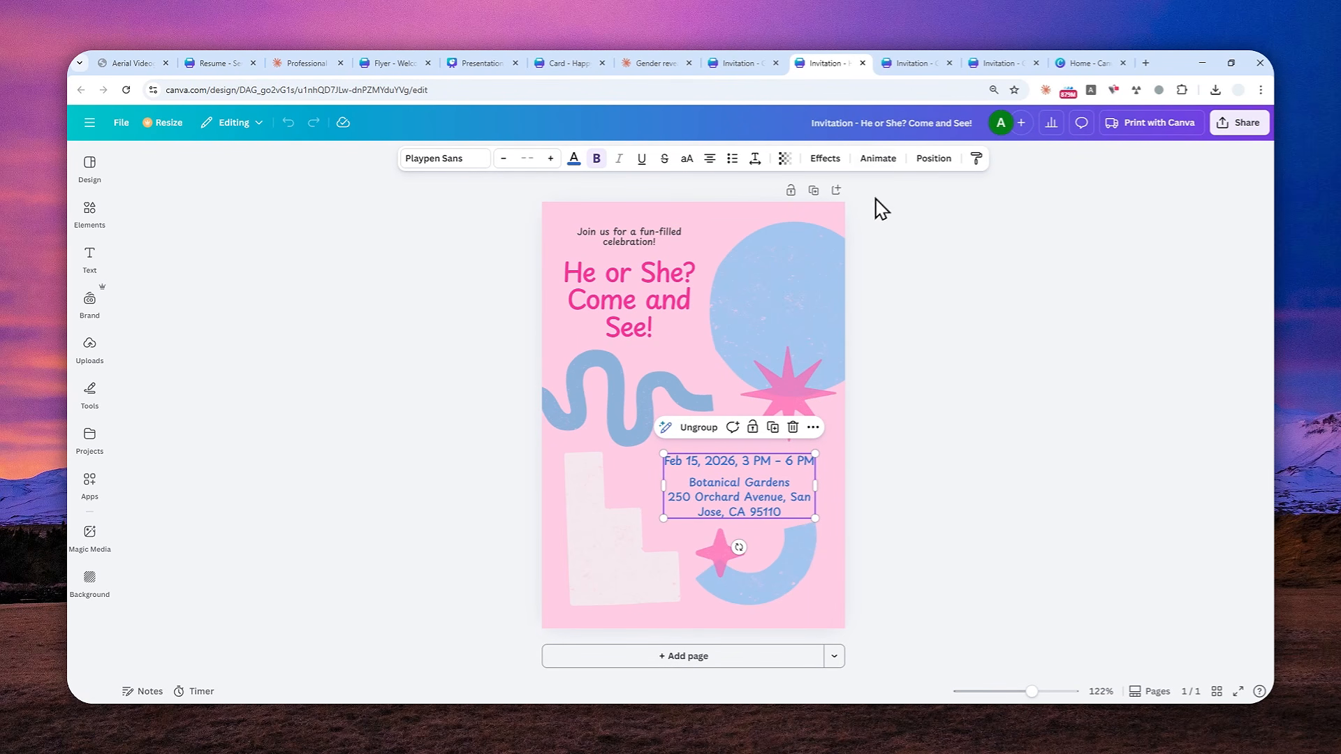
- View the third and fourth invitation designs in Canva and inspect their event, dress code and RSVP text
{"action": "left_click", "coordinate": [905, 61]}
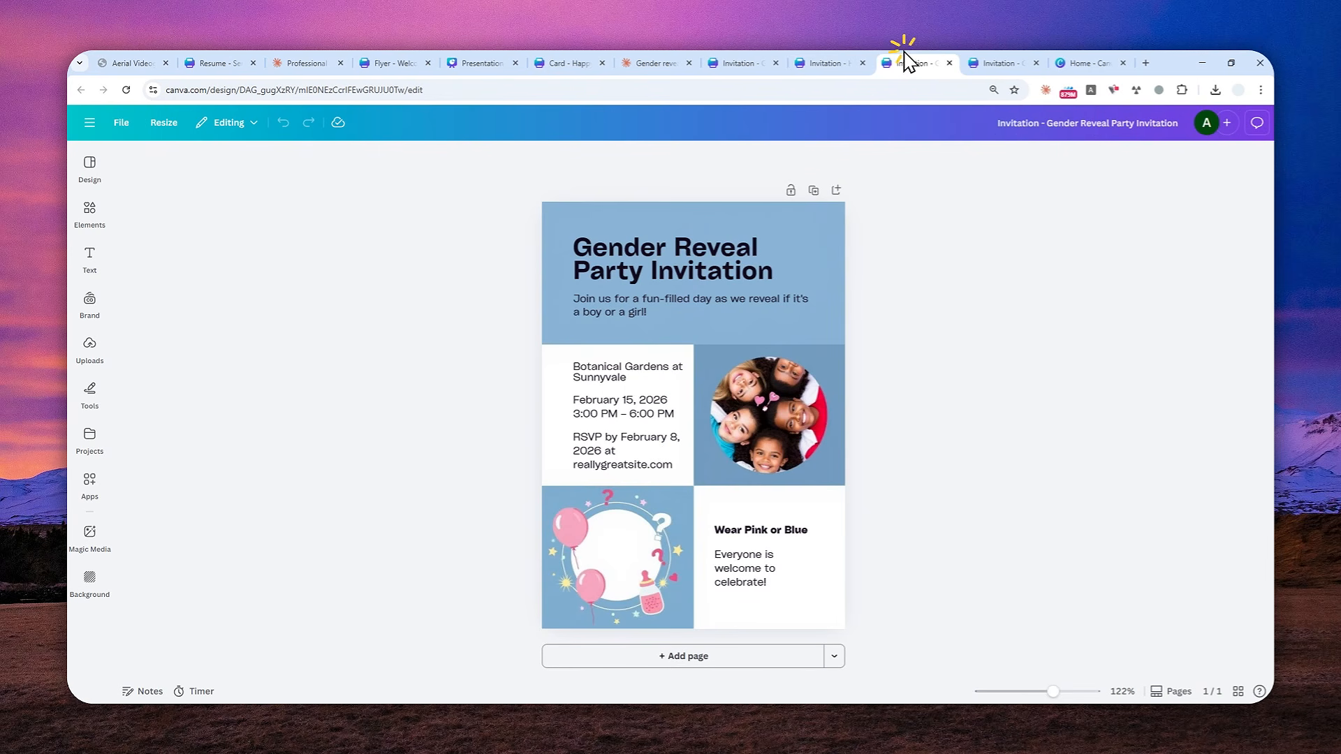
{"action": "left_click", "coordinate": [616, 437]}
{"action": "left_click", "coordinate": [992, 63]}
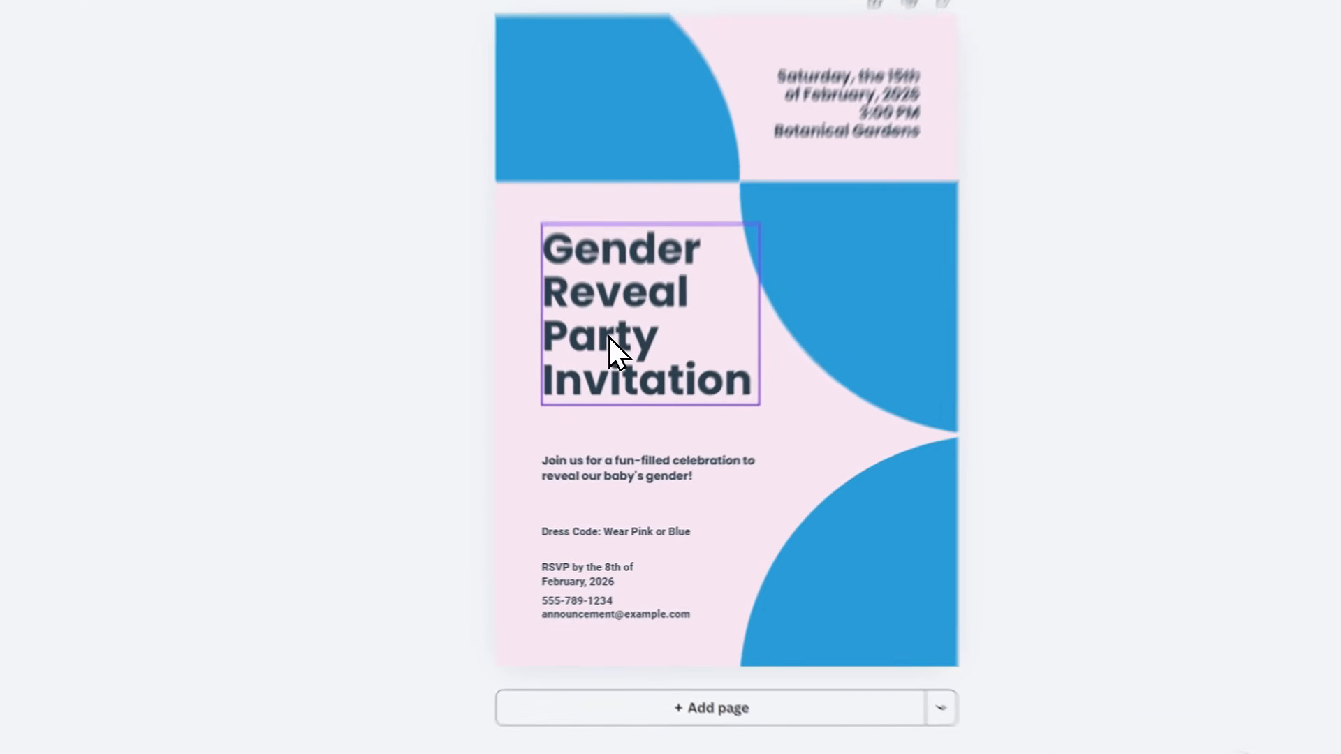
{"action": "left_click", "coordinate": [619, 422]}
{"action": "left_click", "coordinate": [683, 501]}
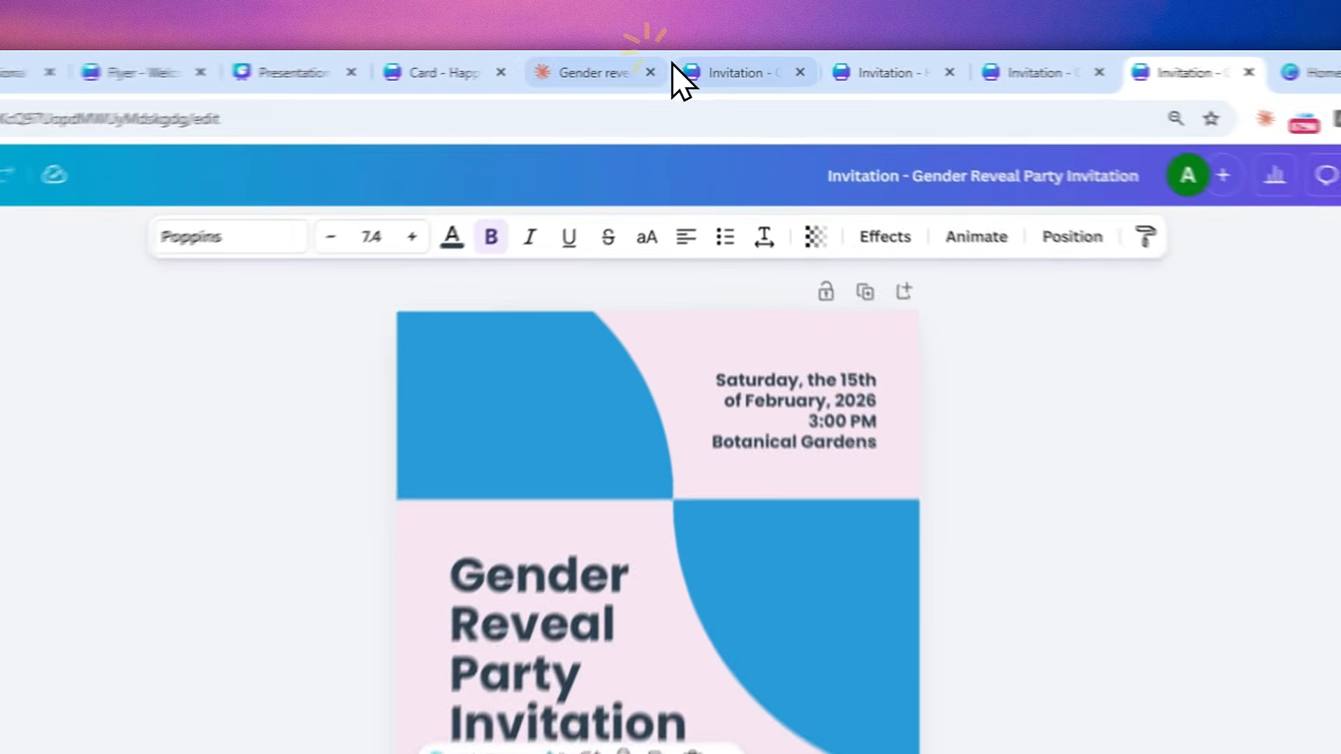
- Recheck the prompt in Claude and revisit the first three Canva invitations, ending with a closer view of the "He or She? Come and See!" design
{"action": "left_click", "coordinate": [667, 70]}
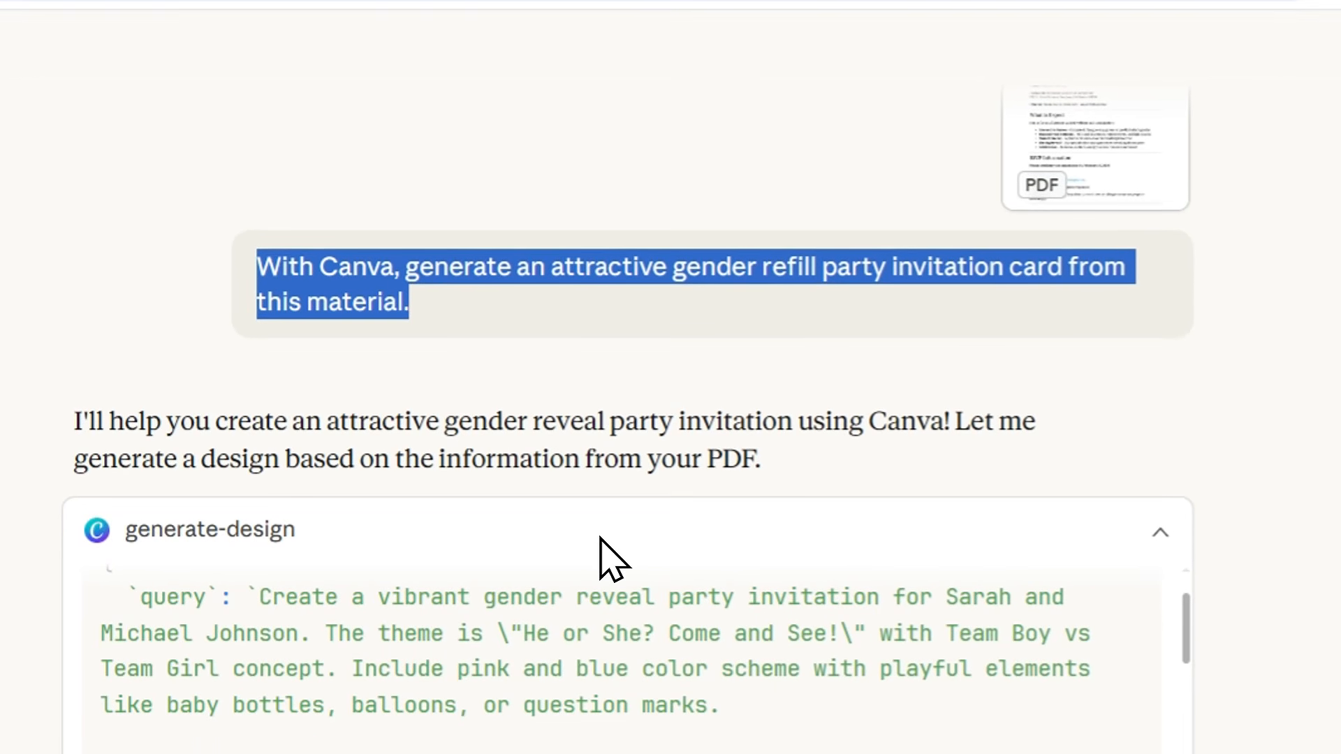
{"action": "left_click", "coordinate": [450, 290]}
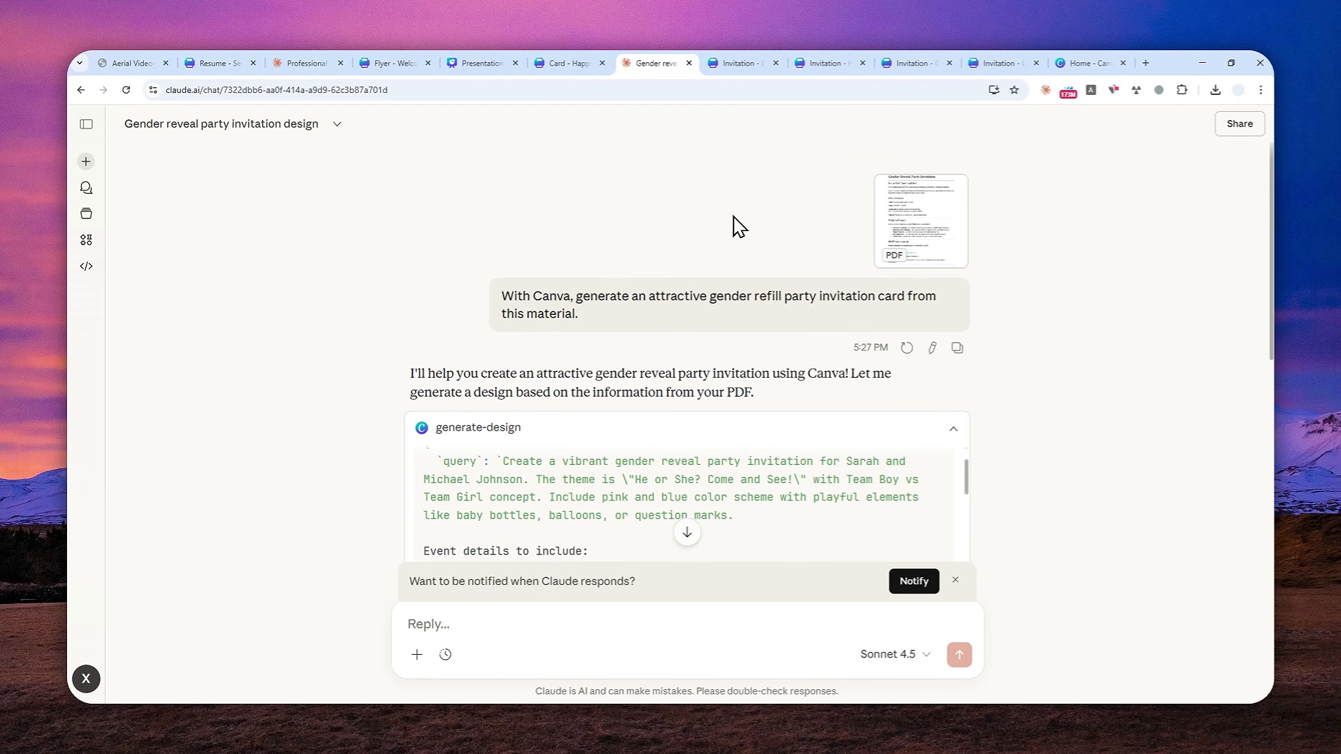
{"action": "left_click", "coordinate": [739, 63]}
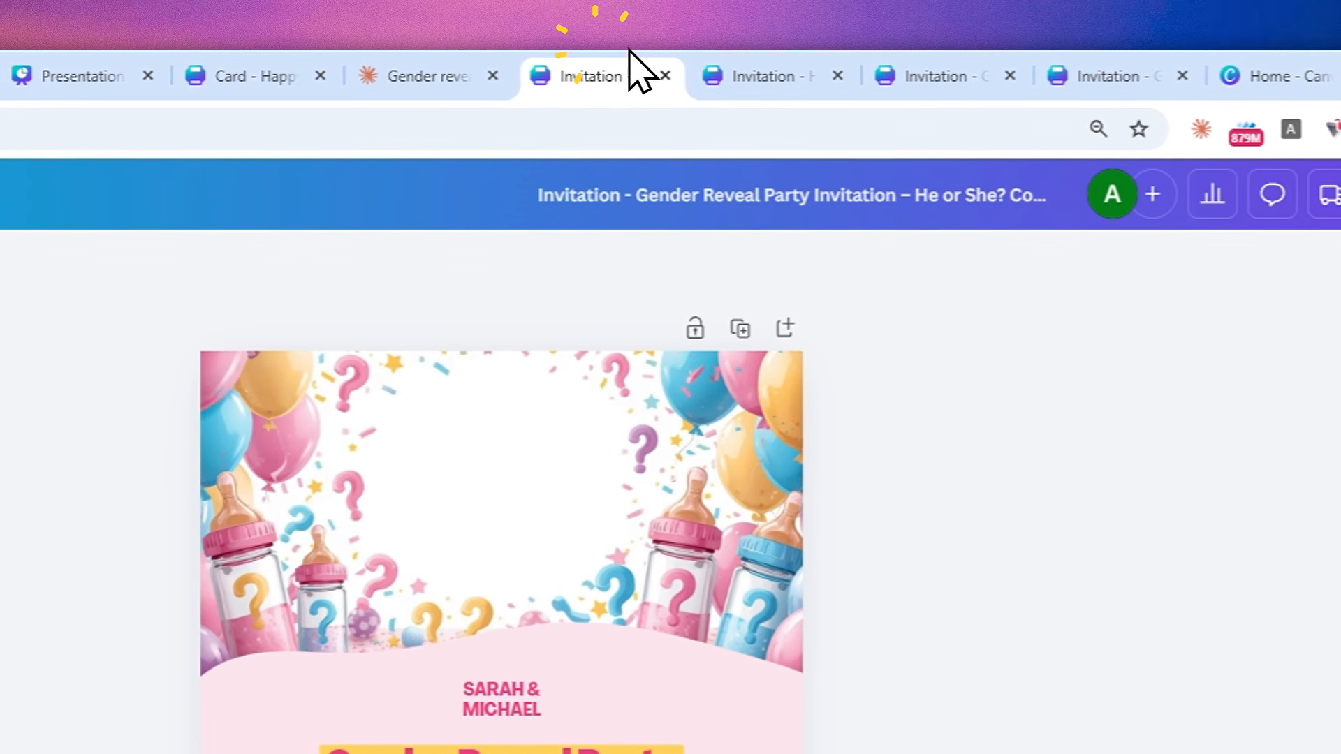
{"action": "left_click", "coordinate": [742, 64]}
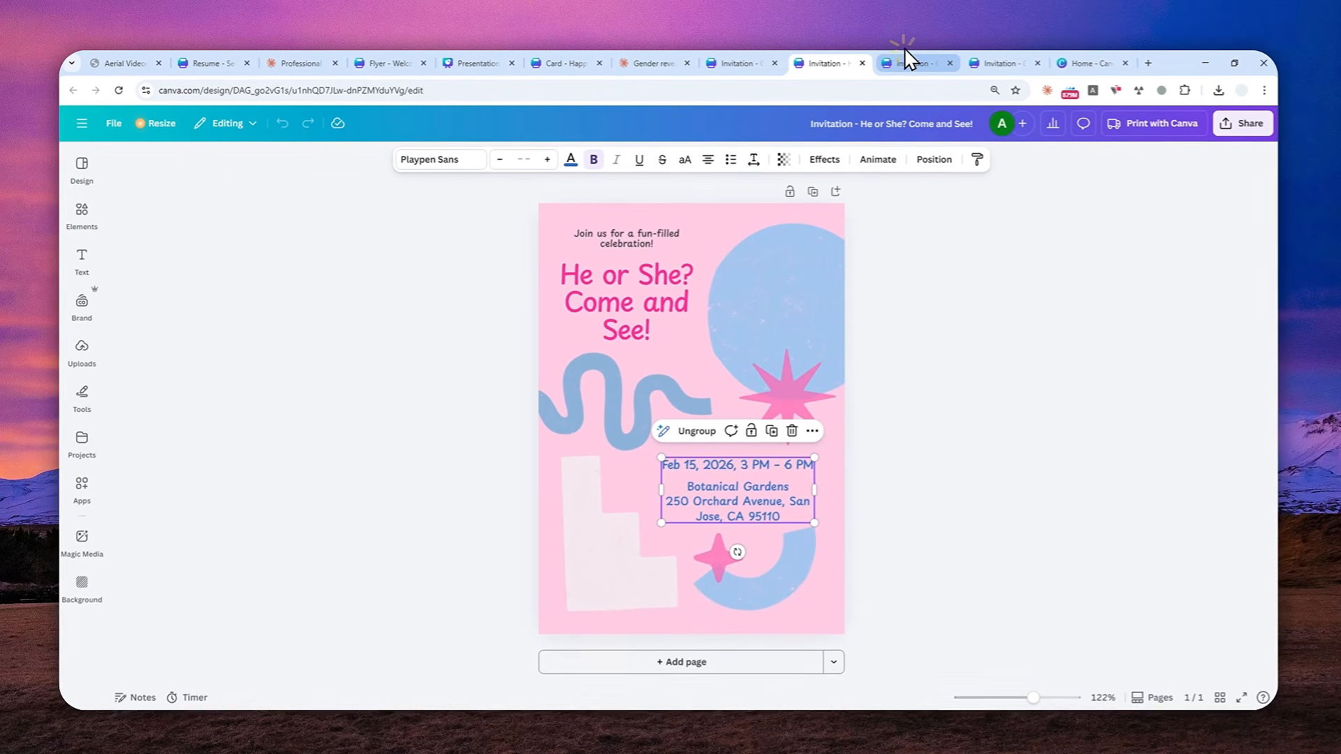
{"action": "left_click", "coordinate": [922, 72]}
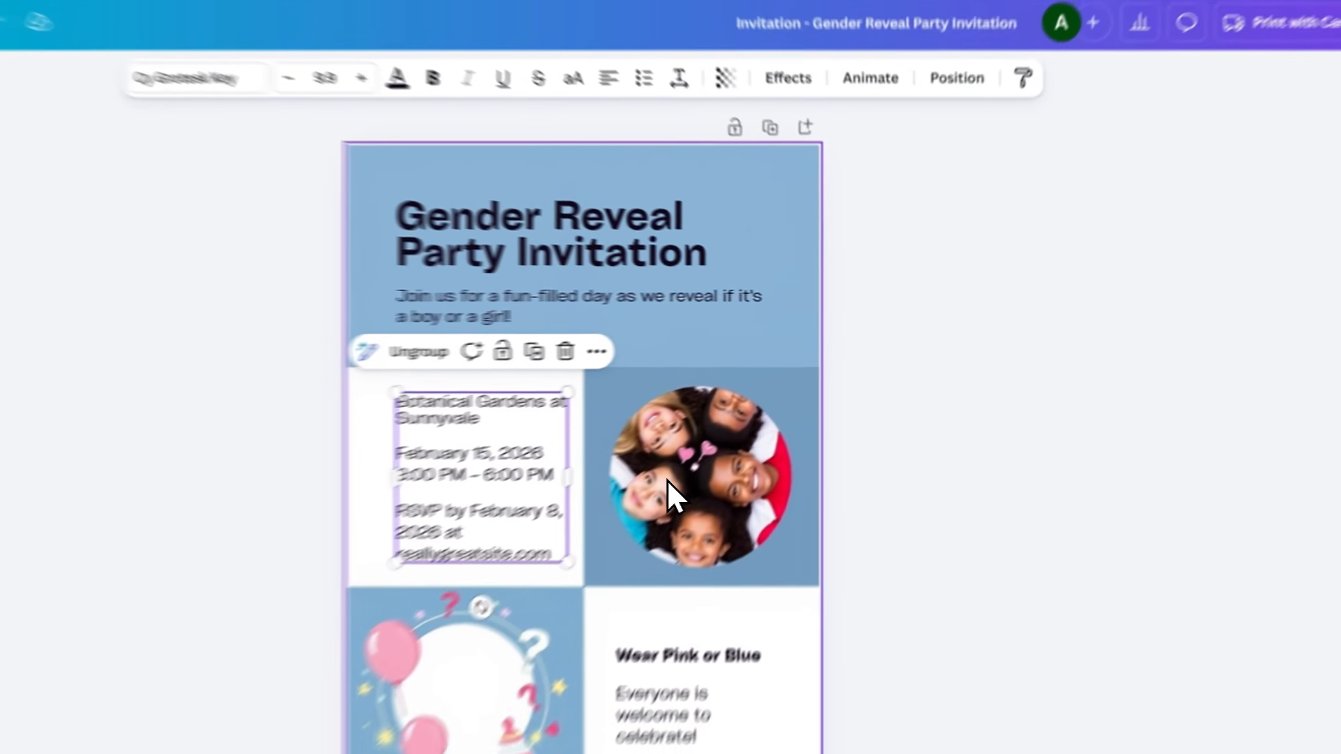
{"action": "left_click", "coordinate": [744, 422]}
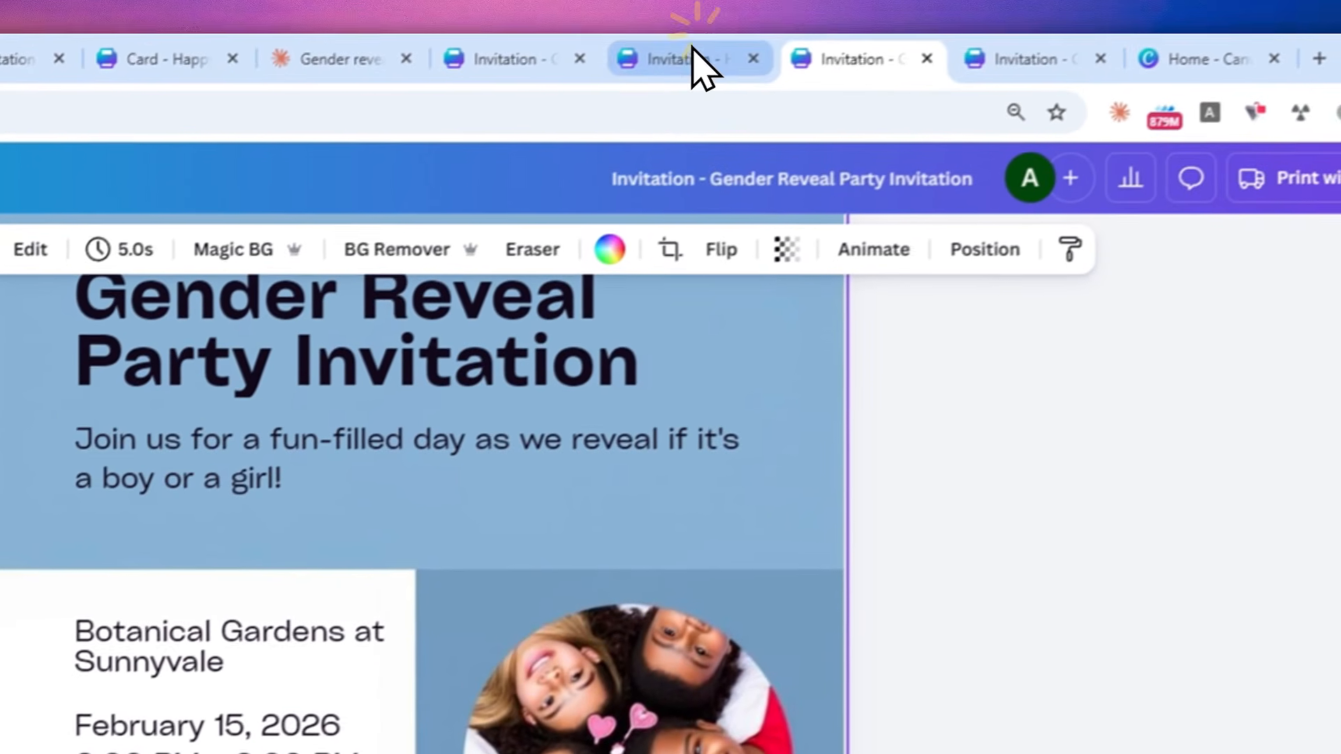
{"action": "left_click", "coordinate": [694, 60]}
{"action": "scroll", "coordinate": [674, 402], "scroll_direction": "up", "scroll_amount": 3, "text": "ctrl"}
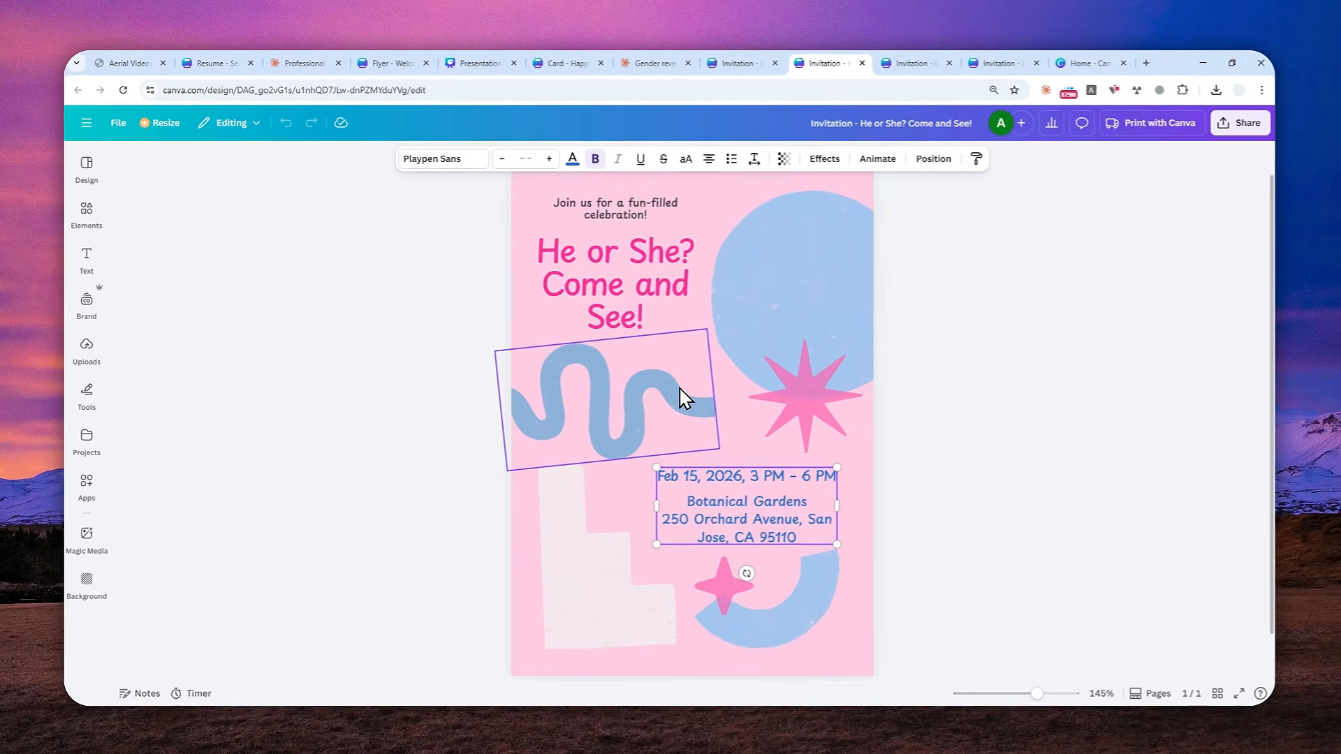
- Look over the "He or She? Come and See!" invitation again and compare it with the first and fourth gender reveal invitations
{"action": "scroll", "coordinate": [677, 391], "scroll_direction": "down", "scroll_amount": 2}
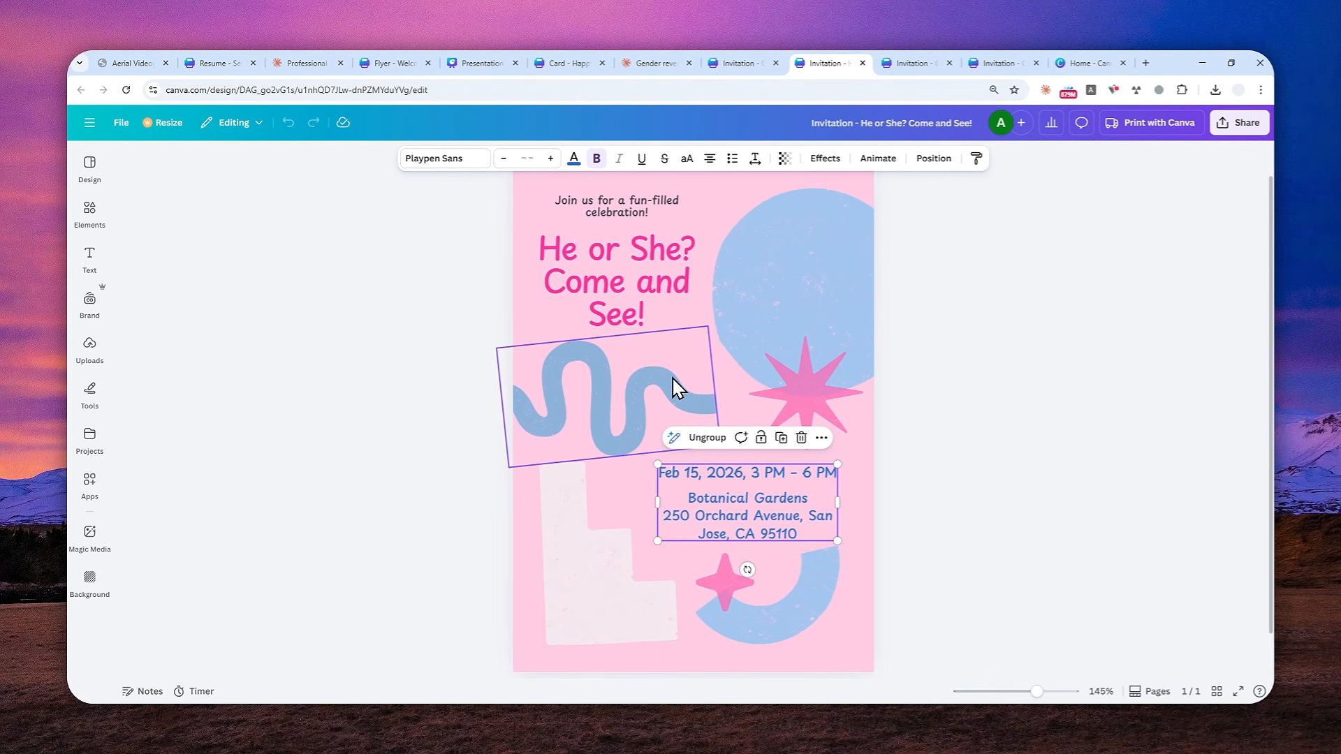
{"action": "scroll", "coordinate": [674, 384], "scroll_direction": "up", "scroll_amount": 1}
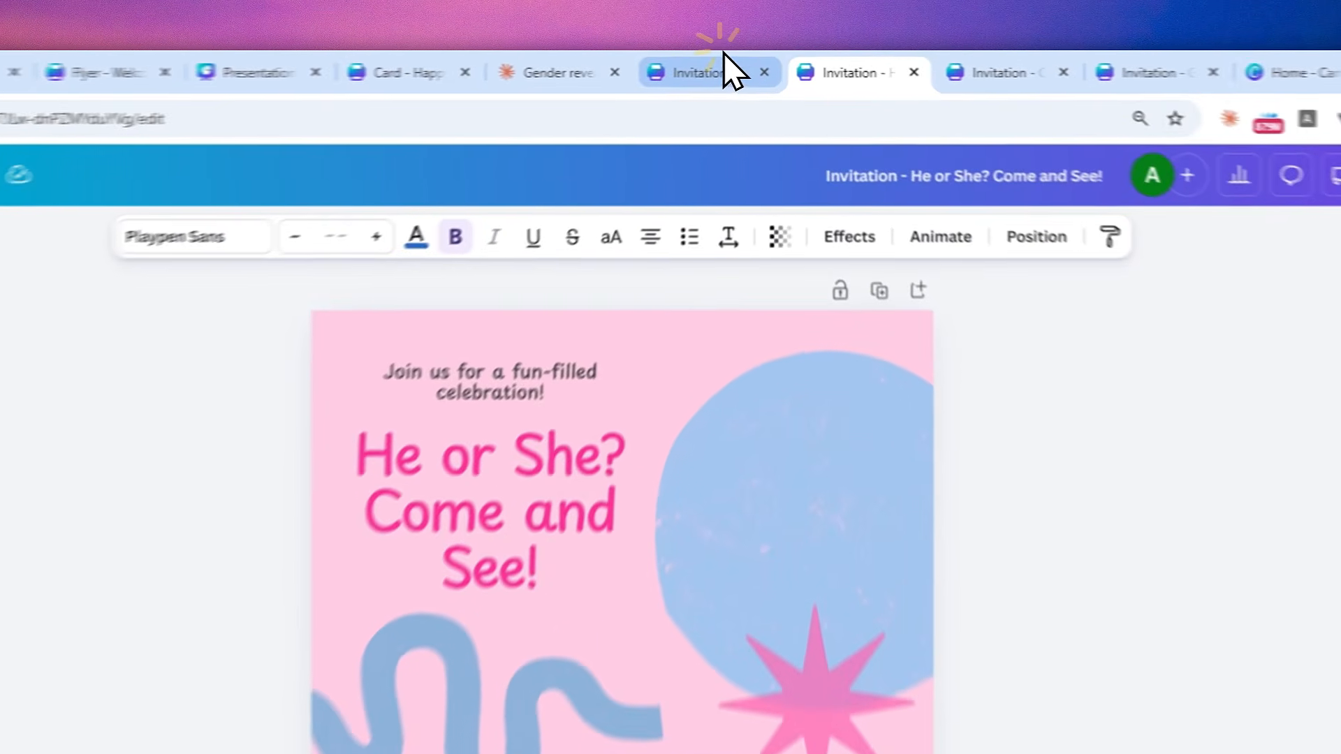
{"action": "left_click", "coordinate": [750, 63]}
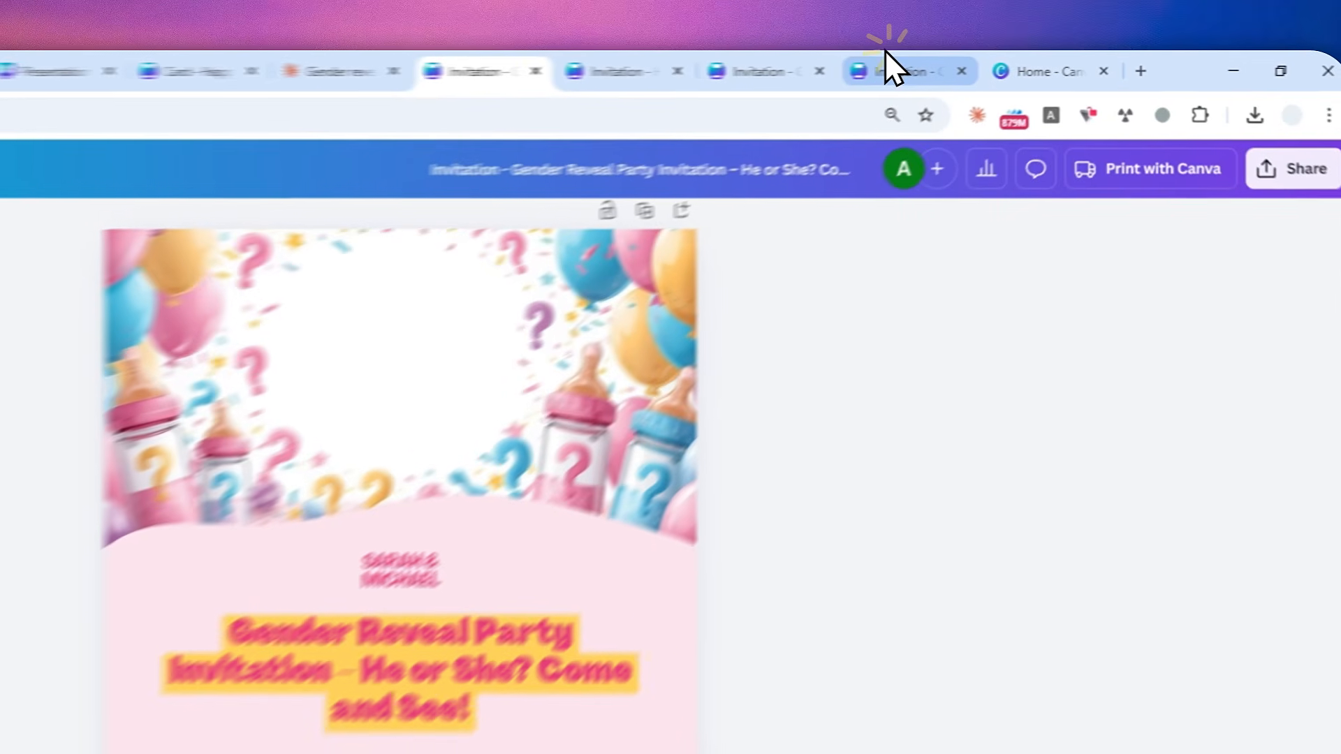
{"action": "left_click", "coordinate": [991, 63]}
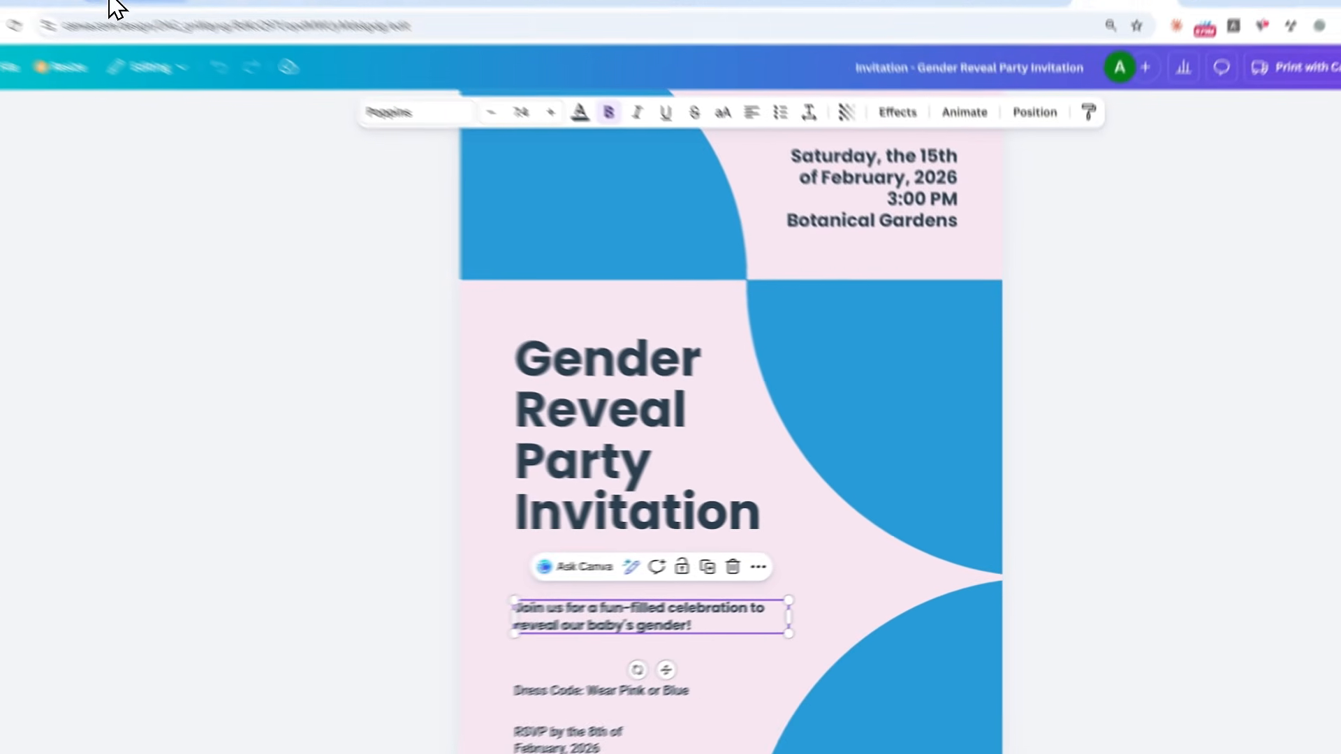
- Review the earlier generated designs: the Senior Aerial Videographer resume, La Cocina Auténtica flyer, presentation and Happy Chinese New Year card
{"action": "left_click", "coordinate": [182, 43]}
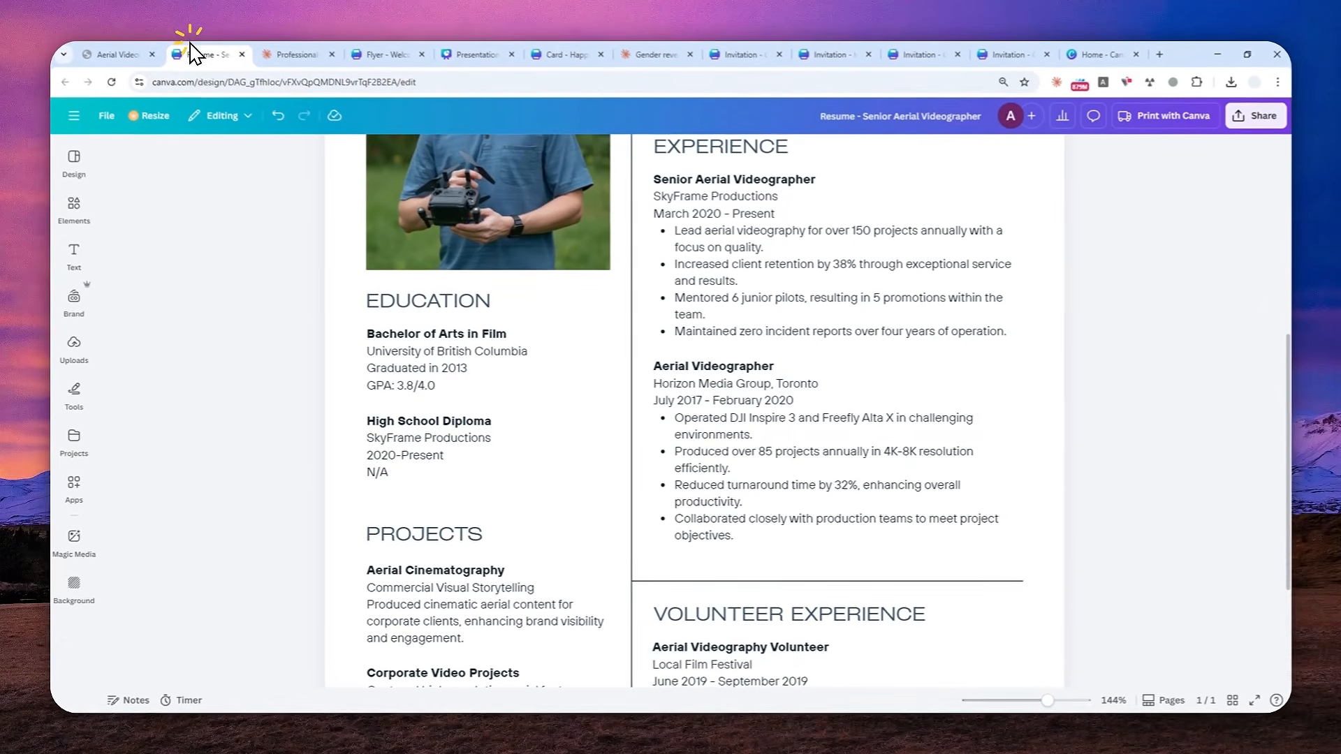
{"action": "scroll", "coordinate": [622, 303], "scroll_direction": "down", "scroll_amount": 5}
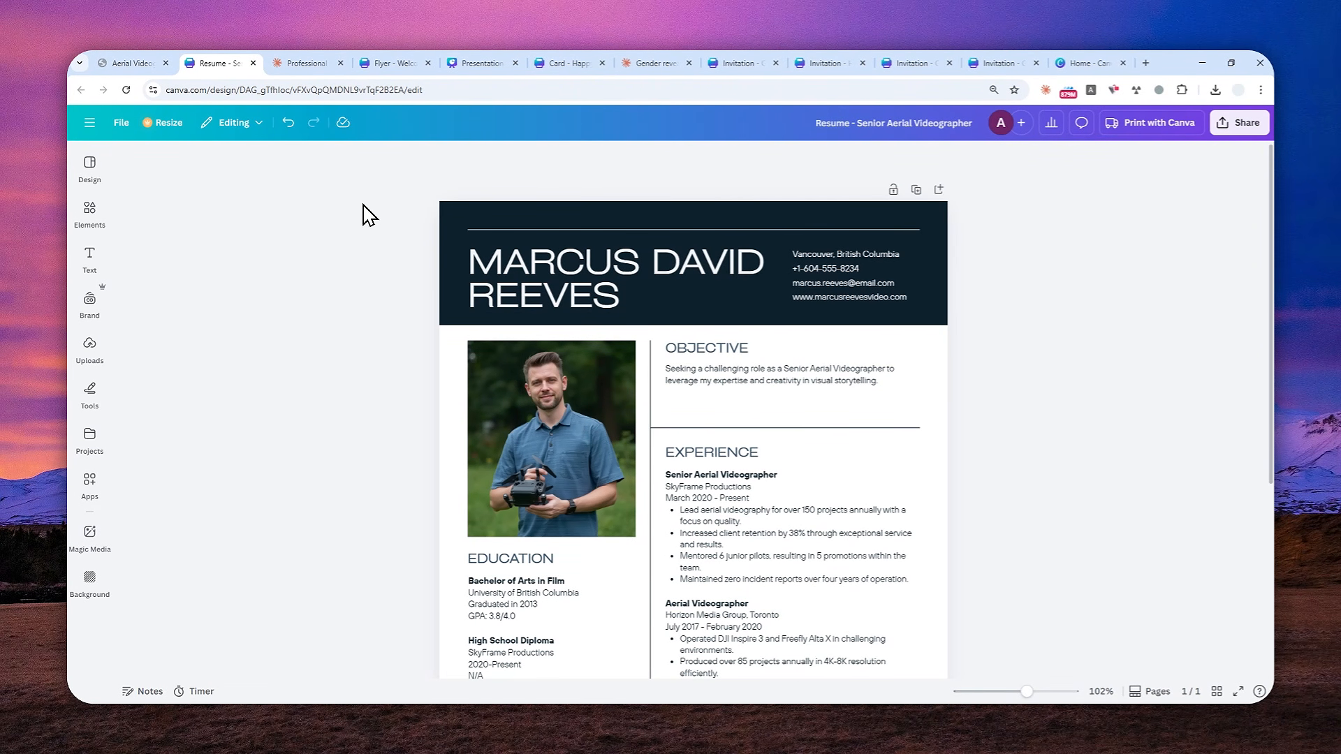
{"action": "left_click", "coordinate": [402, 61]}
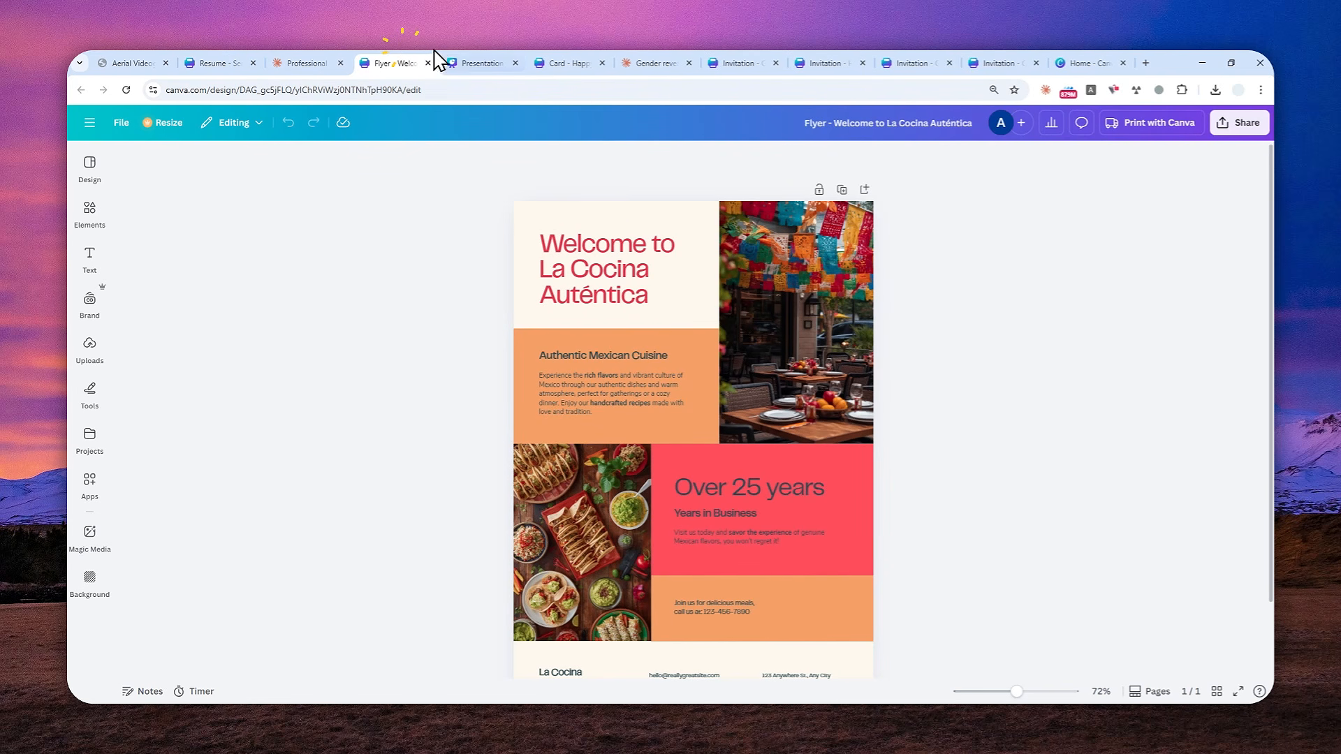
{"action": "left_click", "coordinate": [475, 61]}
{"action": "left_click", "coordinate": [563, 62]}
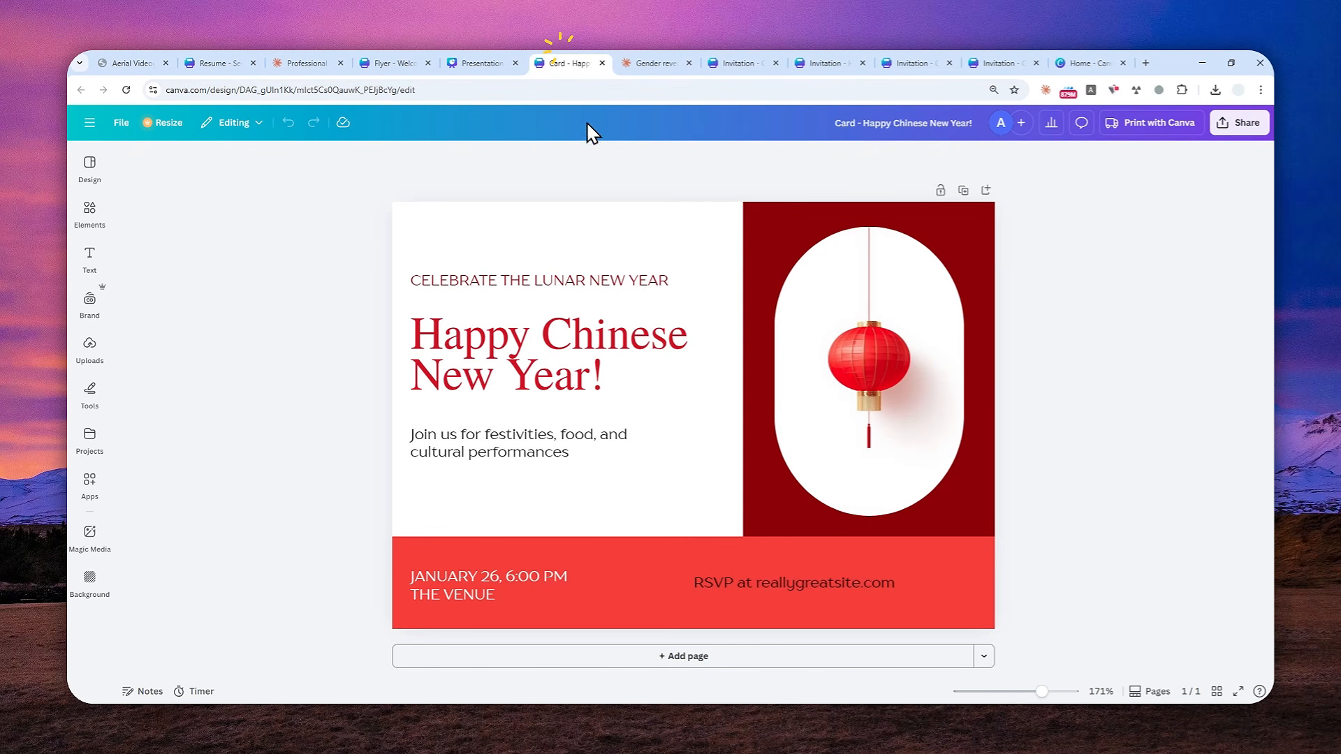